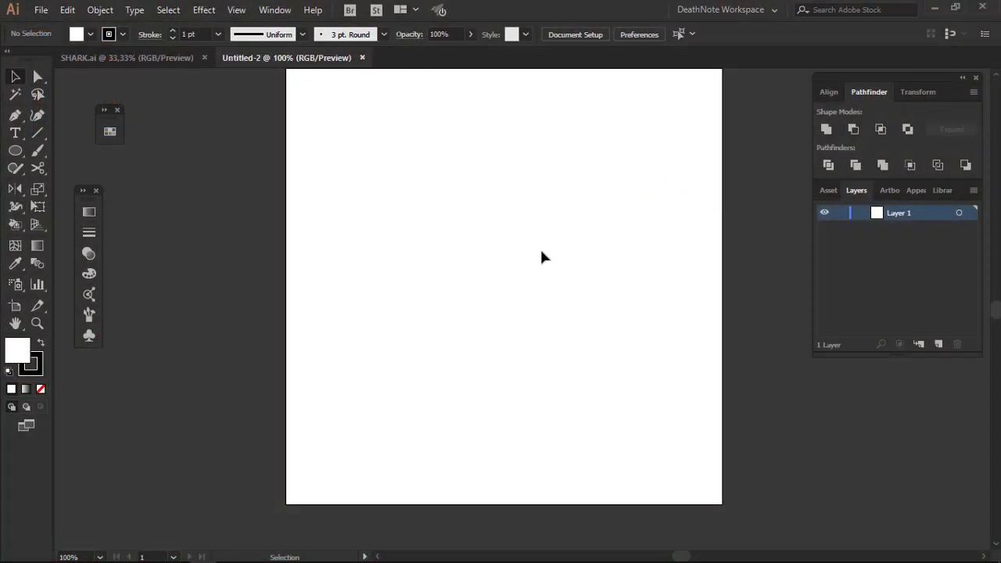
# Step: Draw a square and centre it horizontally and vertically on the artboard
pyautogui.hotkey('ctrl', '-')
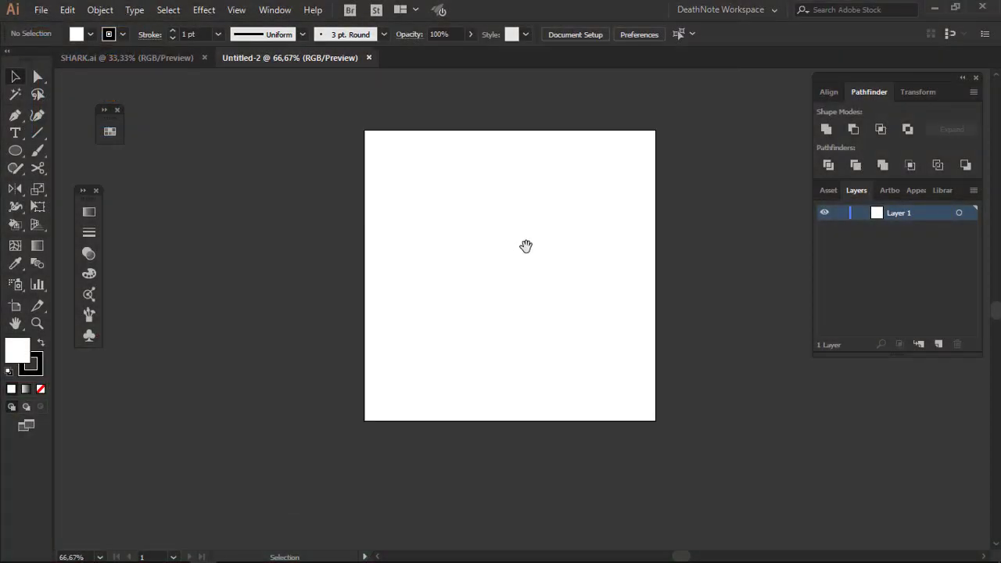
pyautogui.hotkey('ctrl', '1')
pyautogui.moveTo(15, 154); pyautogui.dragTo(110, 149)
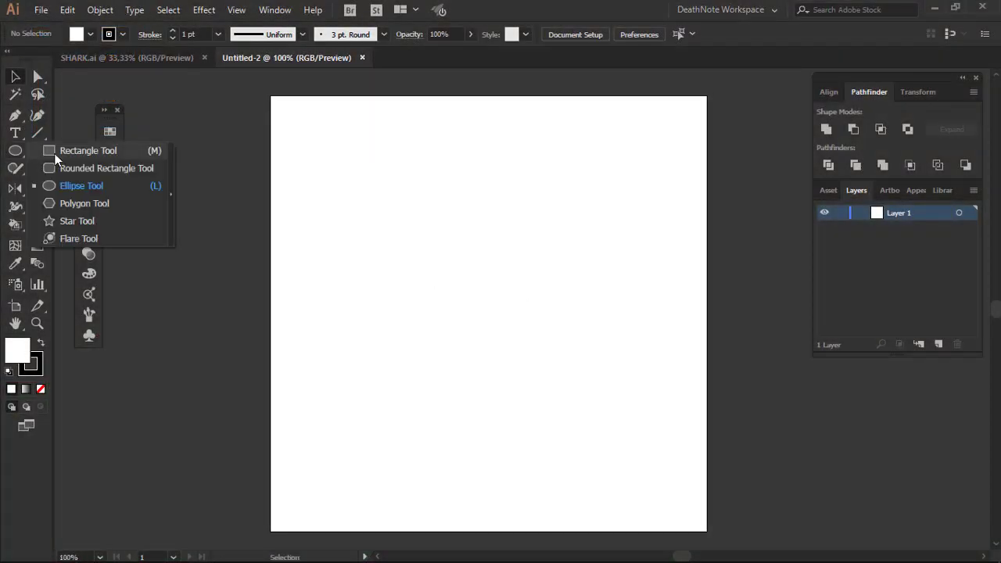
pyautogui.moveTo(383, 185); pyautogui.dragTo(592, 393)
pyautogui.click(628, 33)
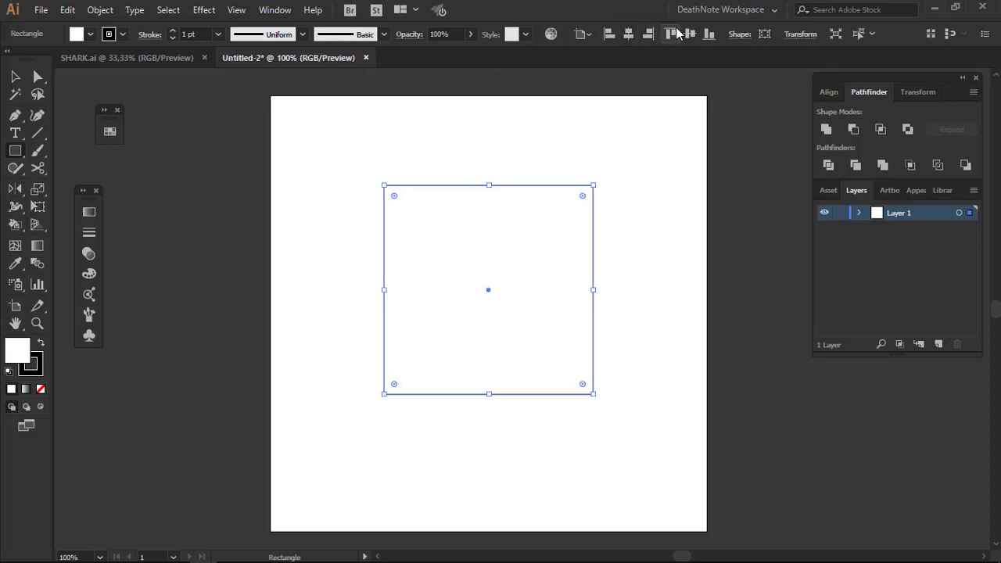
pyautogui.click(690, 33)
# Step: Give the square no stroke and a light-blue fill
pyautogui.click(122, 34)
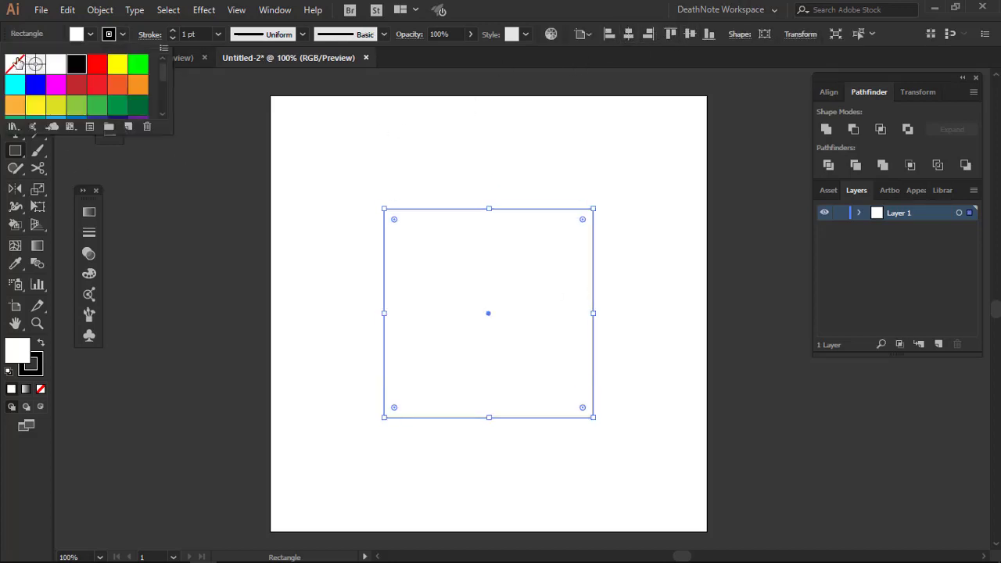
pyautogui.click(9, 58)
pyautogui.click(90, 33)
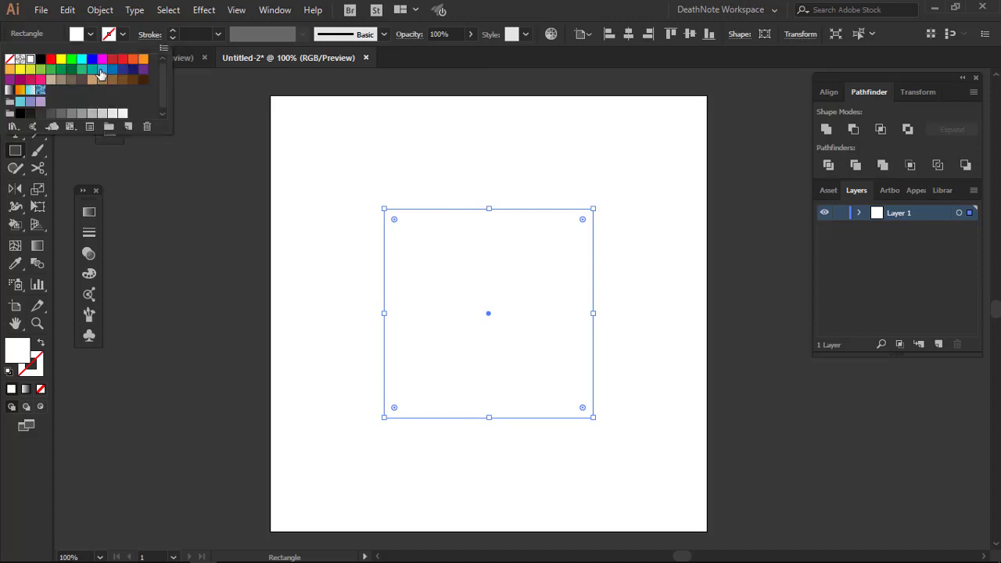
pyautogui.click(101, 70)
pyautogui.click(575, 16)
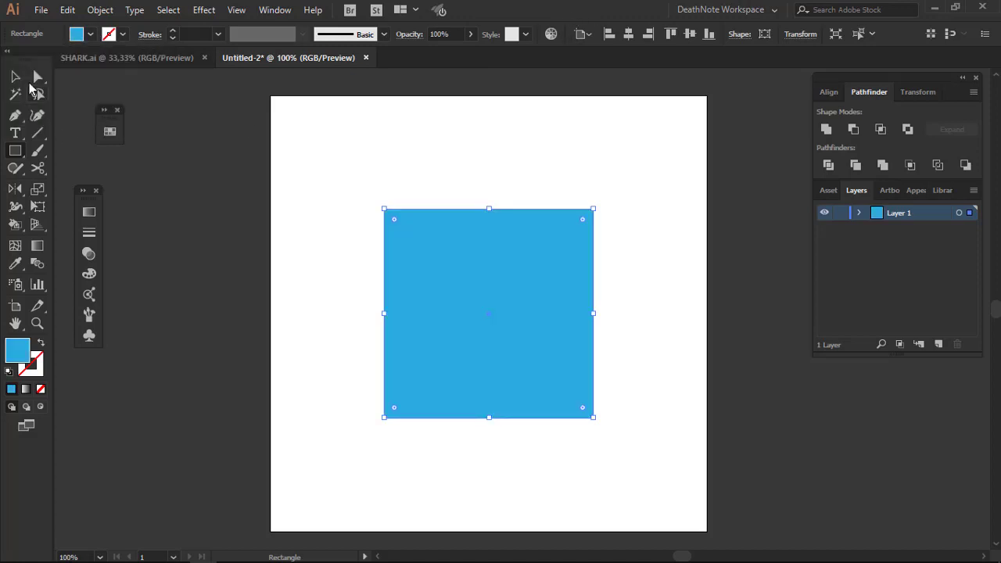
pyautogui.click(246, 188)
pyautogui.click(470, 291)
# Step: Turn a copy of the square into a narrow darker-blue strip along its right edge
pyautogui.hotkey('ctrl', '+')
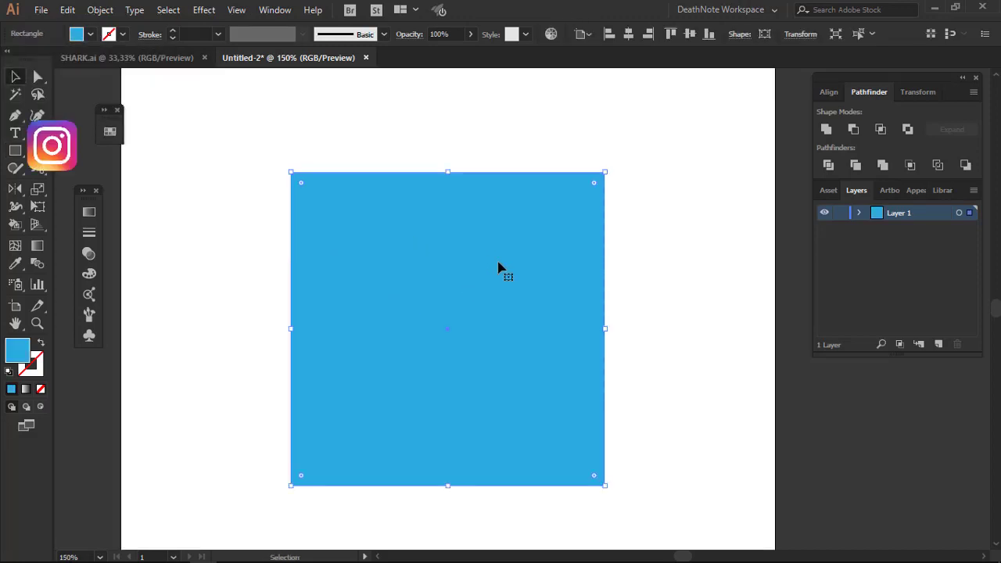
pyautogui.click(859, 212)
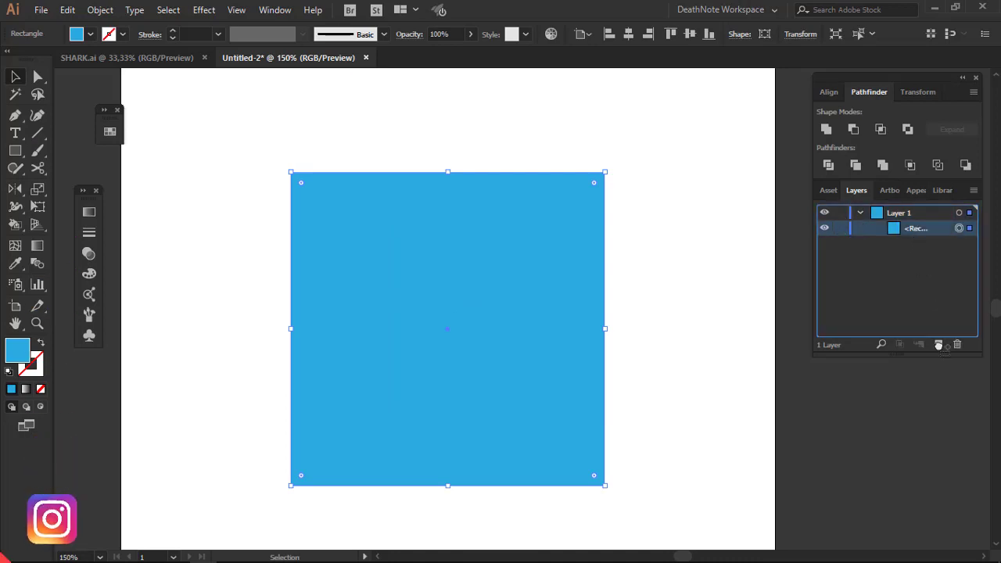
pyautogui.moveTo(253, 313); pyautogui.dragTo(678, 313)
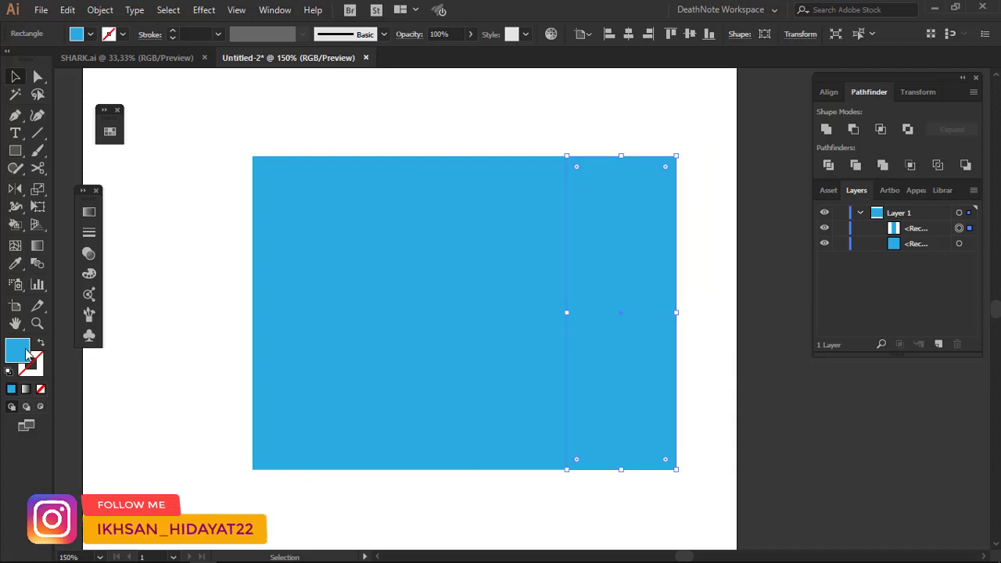
pyautogui.doubleClick(18, 350)
pyautogui.click(720, 214)
pyautogui.click(892, 168)
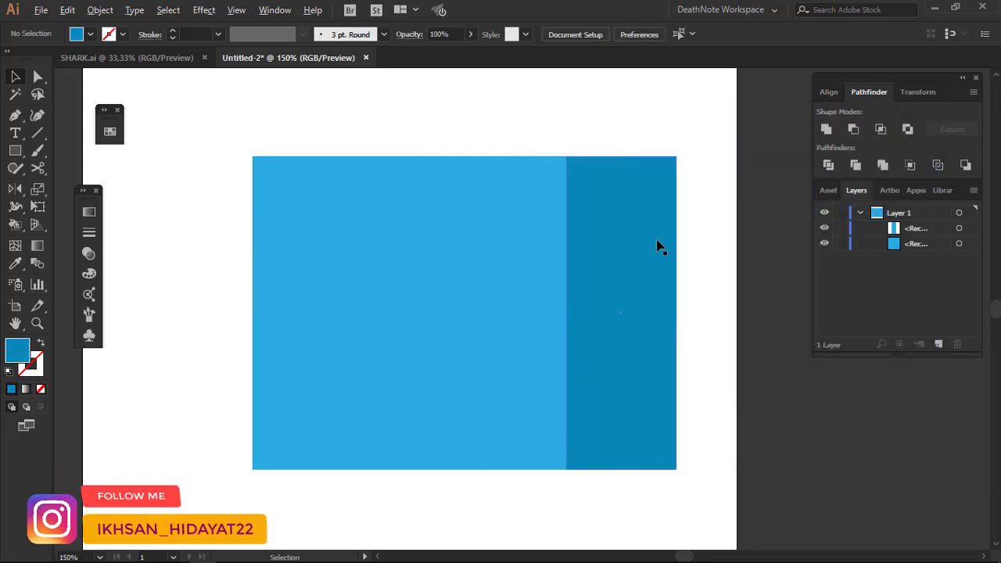
# Step: Zoom in and out to inspect the front wall and the darker side strip
pyautogui.hotkey('ctrl', '1')
pyautogui.keyDown('ctrl'); pyautogui.click(565, 212); pyautogui.keyUp('ctrl')
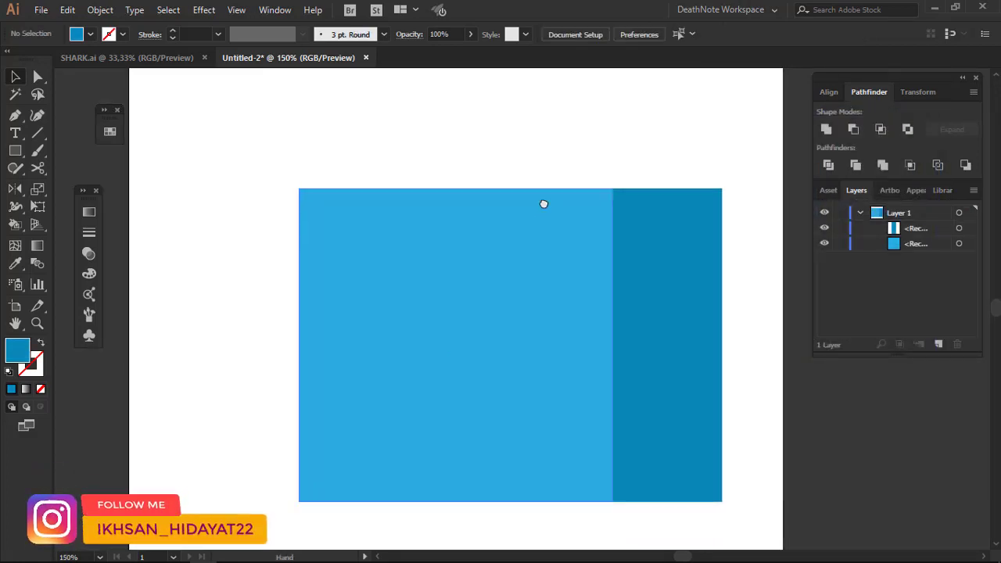
pyautogui.keyDown('ctrl'); pyautogui.keyDown('alt'); pyautogui.click(543, 206); pyautogui.keyUp('alt'); pyautogui.keyUp('ctrl')
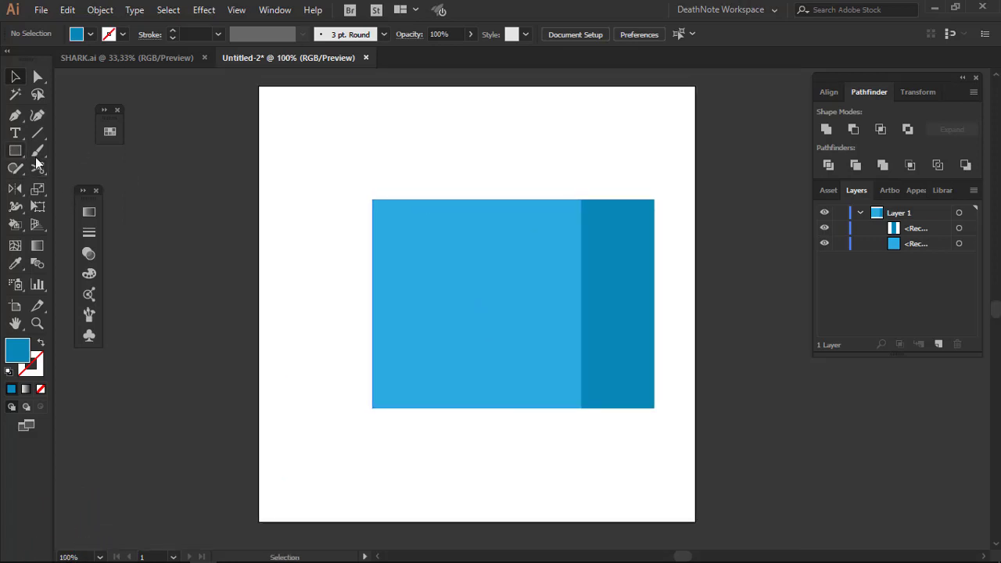
pyautogui.click(459, 224)
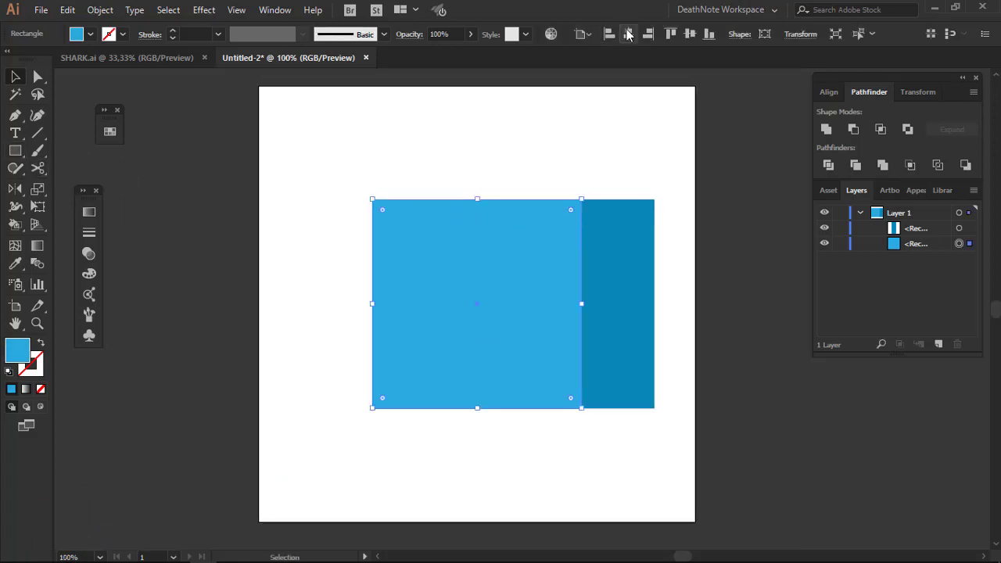
pyautogui.click(396, 188)
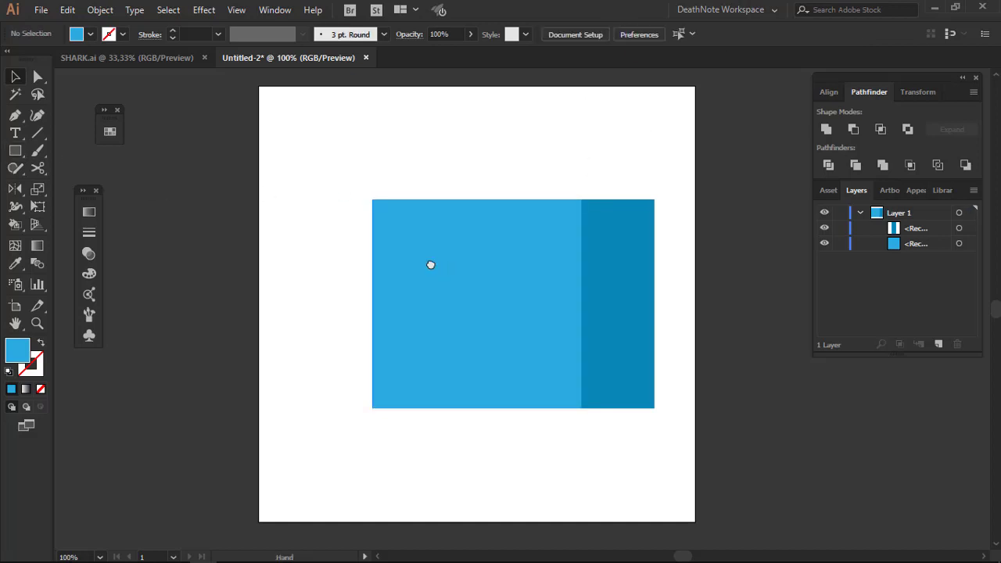
pyautogui.hotkey('ctrl', '+')
pyautogui.click(18, 151)
pyautogui.hotkey('ctrl', '+')
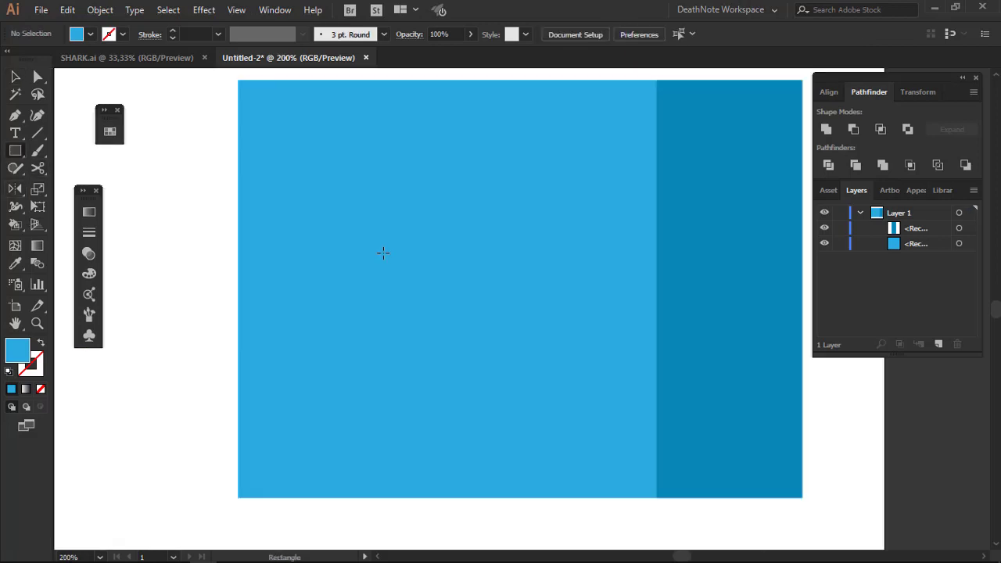
# Step: Add a lighter-blue band across the upper front wall, moved up and made taller
pyautogui.moveTo(243, 179); pyautogui.dragTo(662, 296)
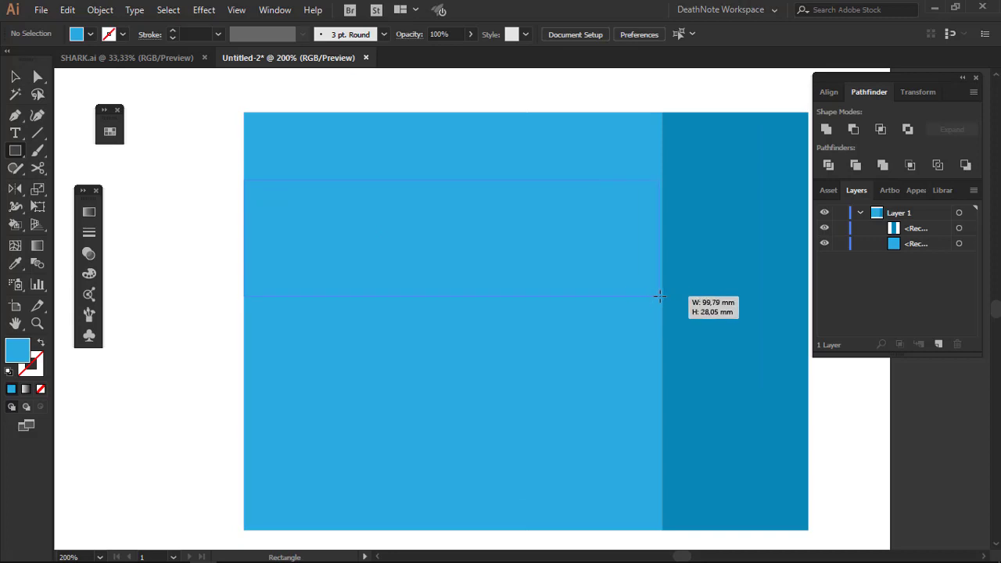
pyautogui.doubleClick(20, 353)
pyautogui.click(644, 166)
pyautogui.click(875, 168)
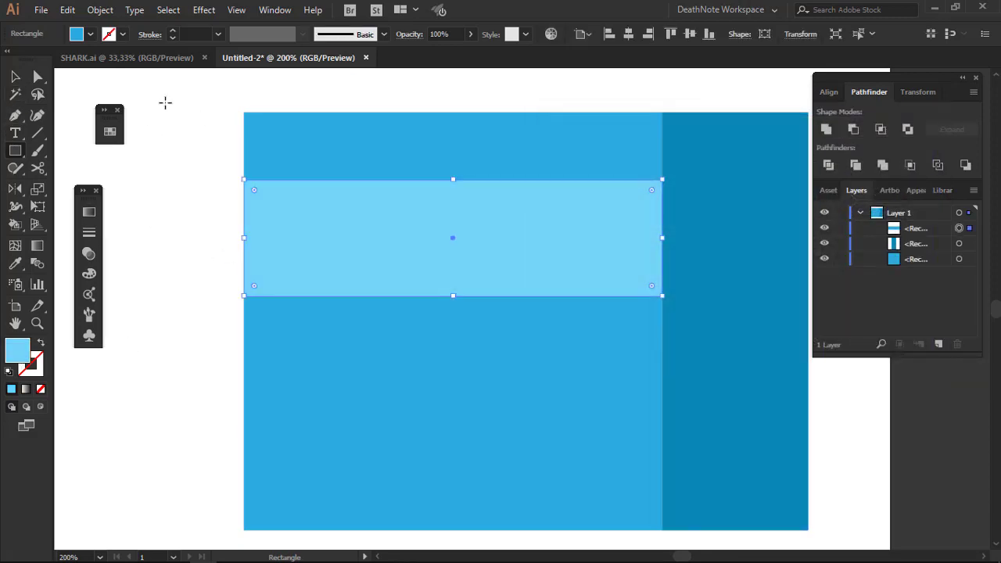
pyautogui.moveTo(463, 213); pyautogui.dragTo(474, 190)
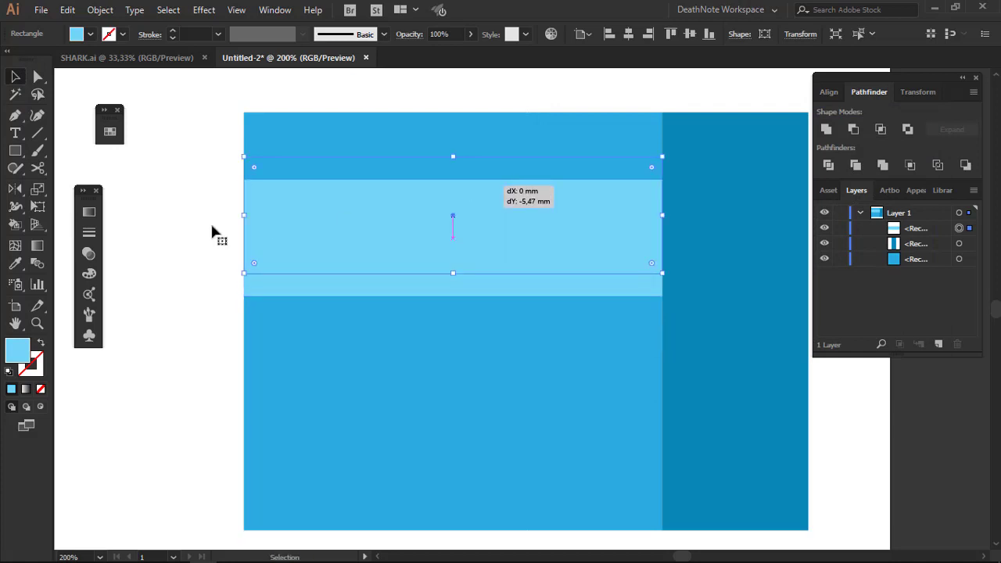
pyautogui.moveTo(454, 274); pyautogui.dragTo(454, 302)
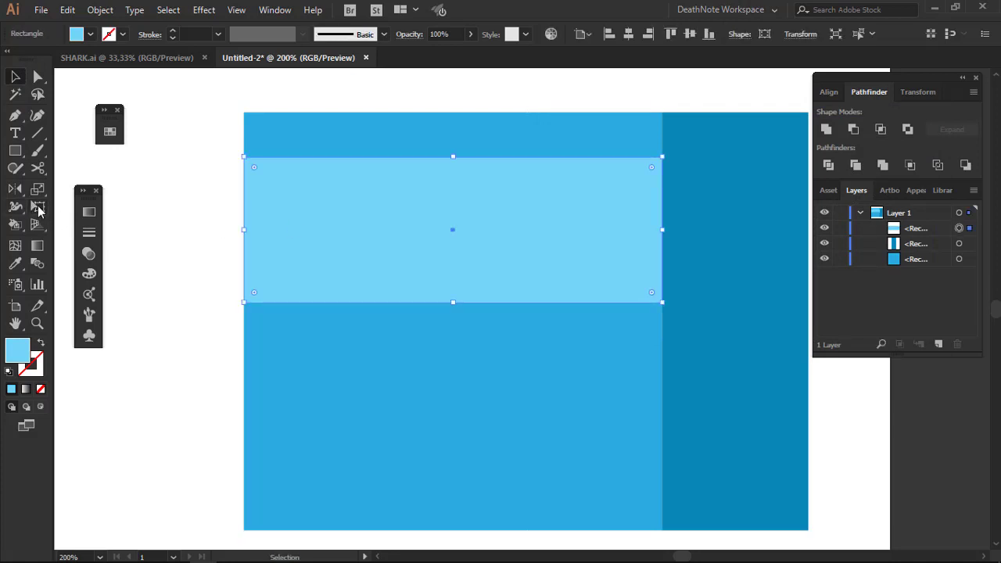
pyautogui.click(39, 210)
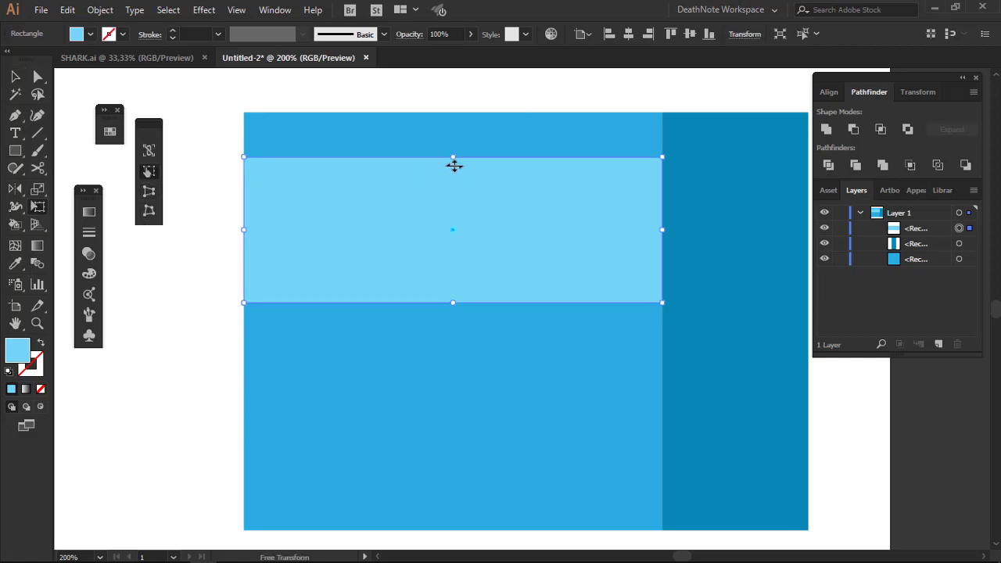
# Step: Shear the band's bottom edge left into a slanted awning, then duplicate the front wall rectangle
pyautogui.moveTo(449, 302); pyautogui.dragTo(362, 302)
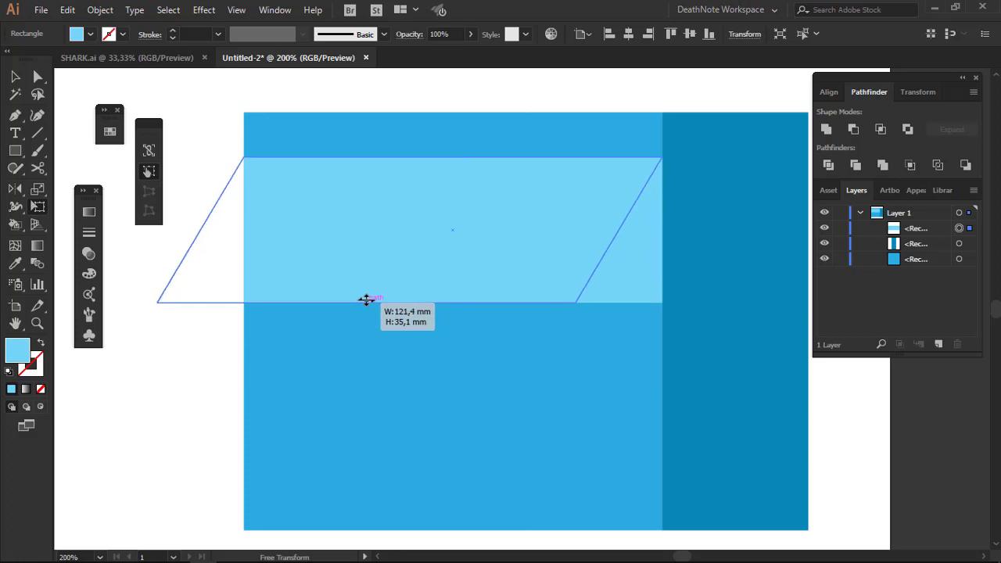
pyautogui.click(15, 78)
pyautogui.click(201, 89)
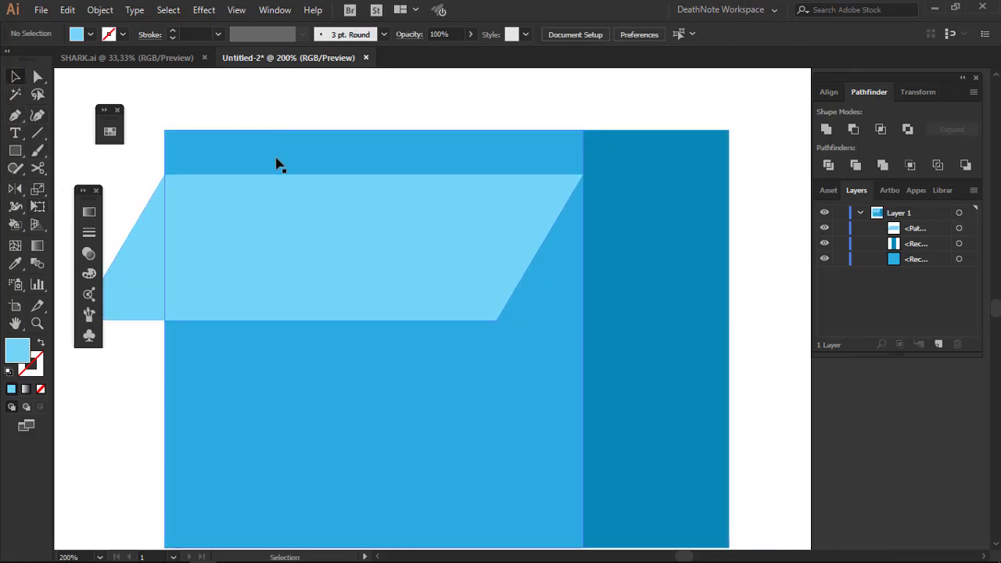
pyautogui.moveTo(915, 259); pyautogui.dragTo(939, 344)
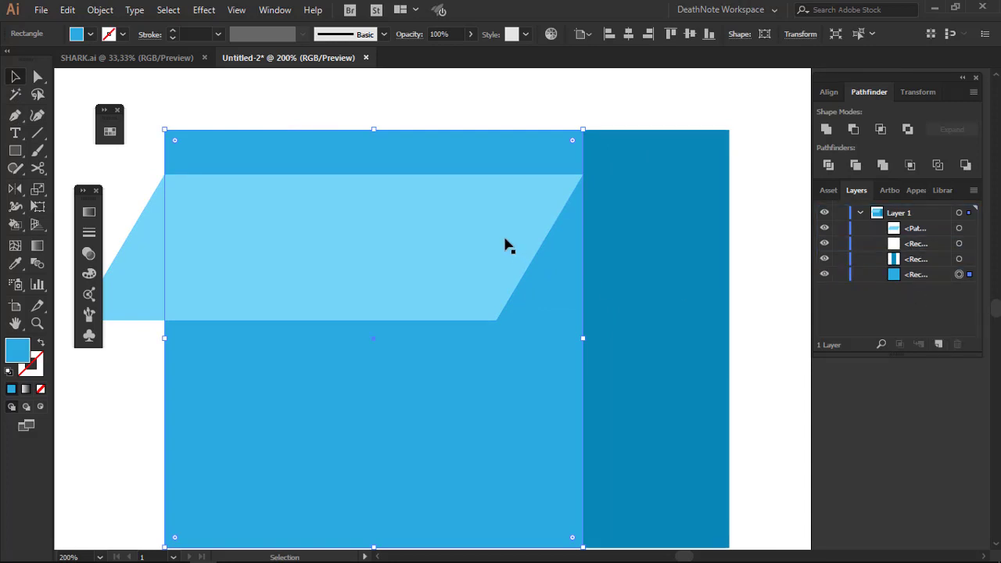
# Step: Fill the wall copy darker blue and try fitting it to the awning height
pyautogui.moveTo(376, 130); pyautogui.dragTo(373, 174)
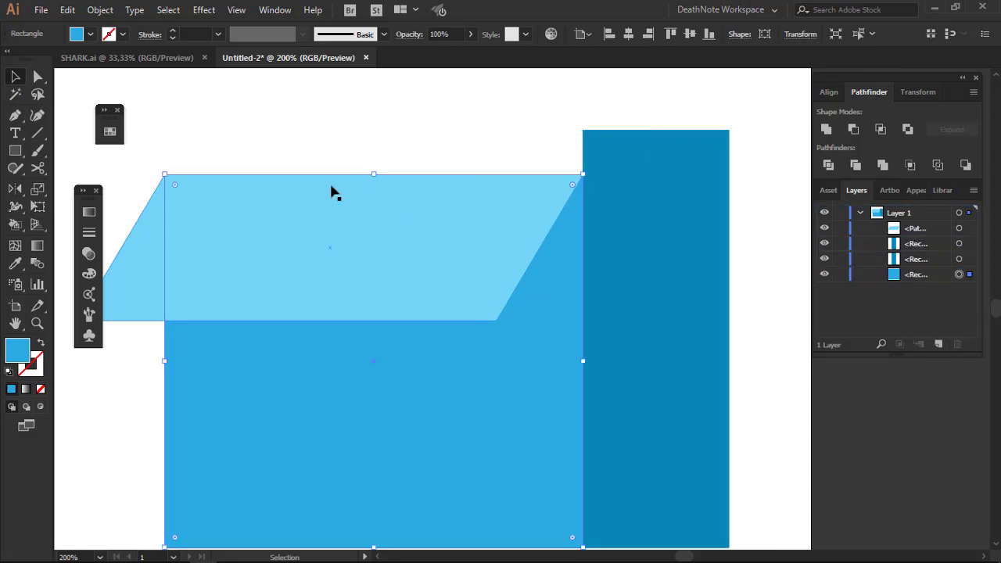
pyautogui.doubleClick(21, 352)
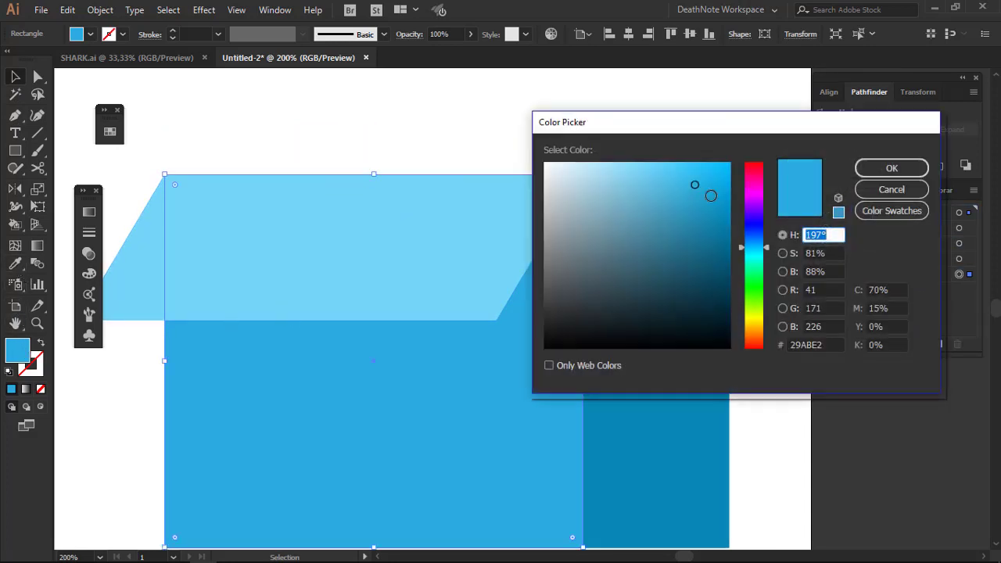
pyautogui.click(706, 197)
pyautogui.click(892, 168)
pyautogui.scroll(-1, 524, 362)
pyautogui.moveTo(524, 363); pyautogui.dragTo(533, 323)
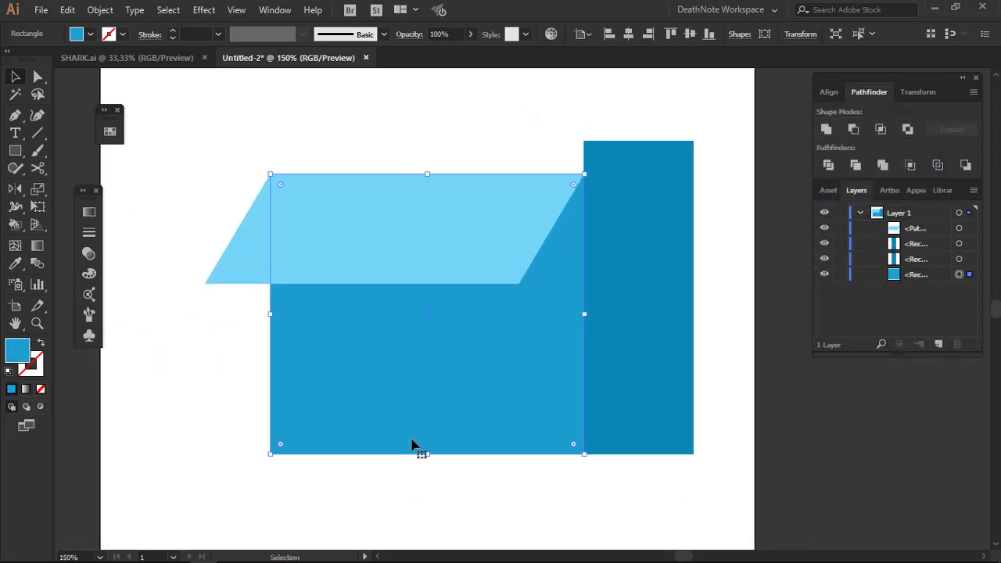
pyautogui.moveTo(426, 454); pyautogui.dragTo(428, 283)
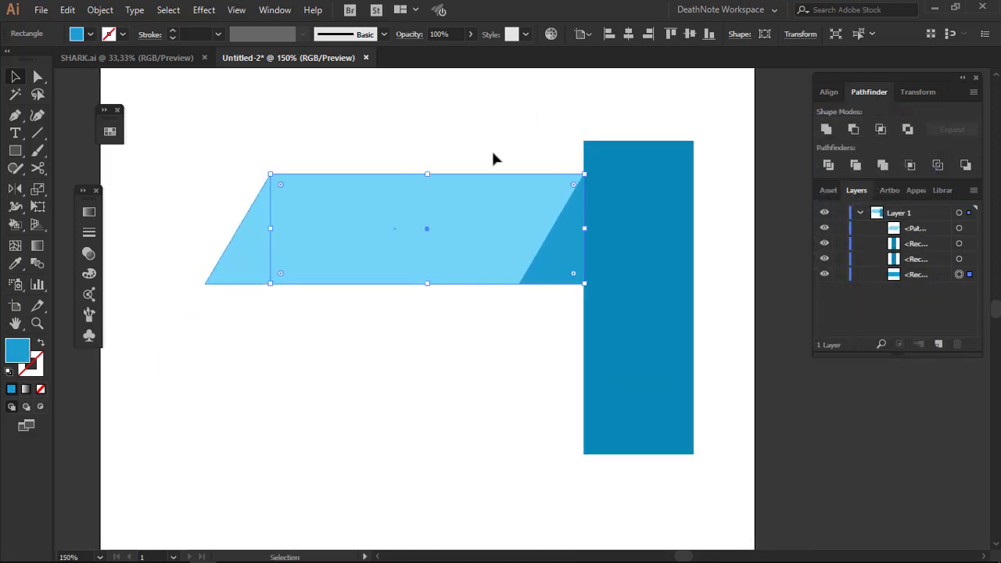
pyautogui.hotkey('ctrl', 'z')
pyautogui.hotkey('ctrl', 'z')
# Step: Rearrange the rectangles in the Layers panel and delete the extra dark rectangle
pyautogui.click(771, 168)
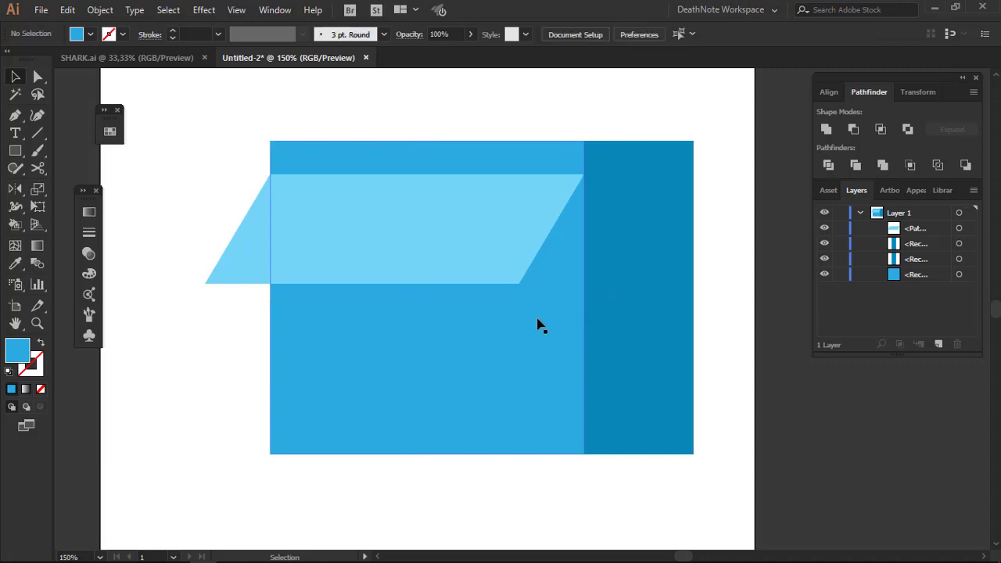
pyautogui.click(894, 275)
pyautogui.moveTo(571, 331); pyautogui.dragTo(529, 353)
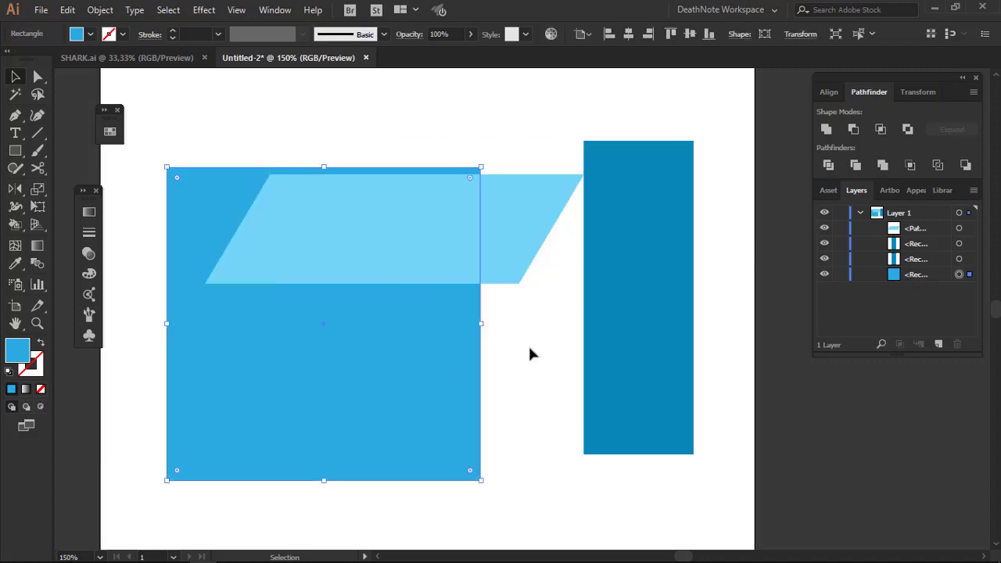
pyautogui.hotkey('ctrl', 'z')
pyautogui.moveTo(924, 278); pyautogui.dragTo(938, 293)
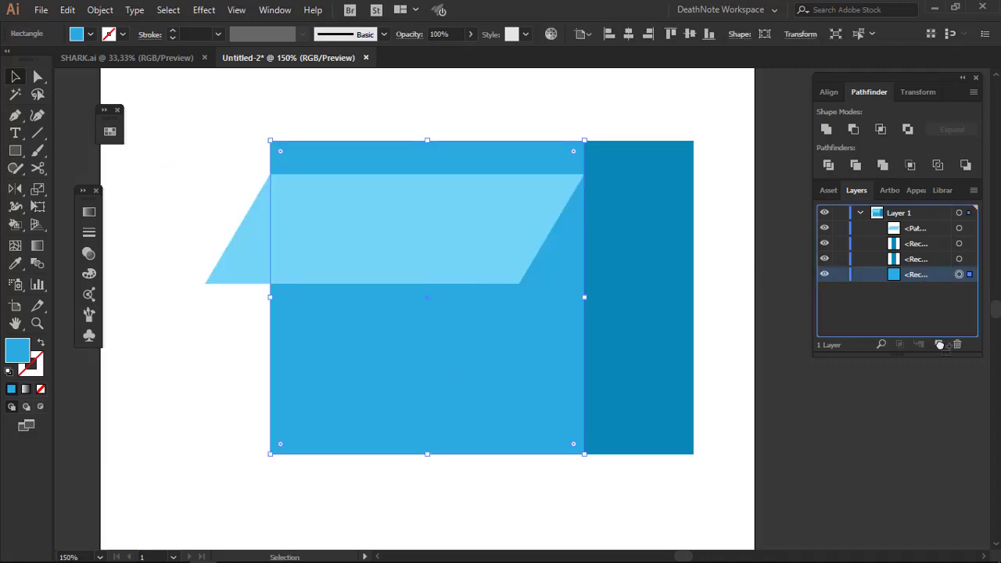
pyautogui.moveTo(939, 339); pyautogui.dragTo(934, 274)
pyautogui.click(921, 261)
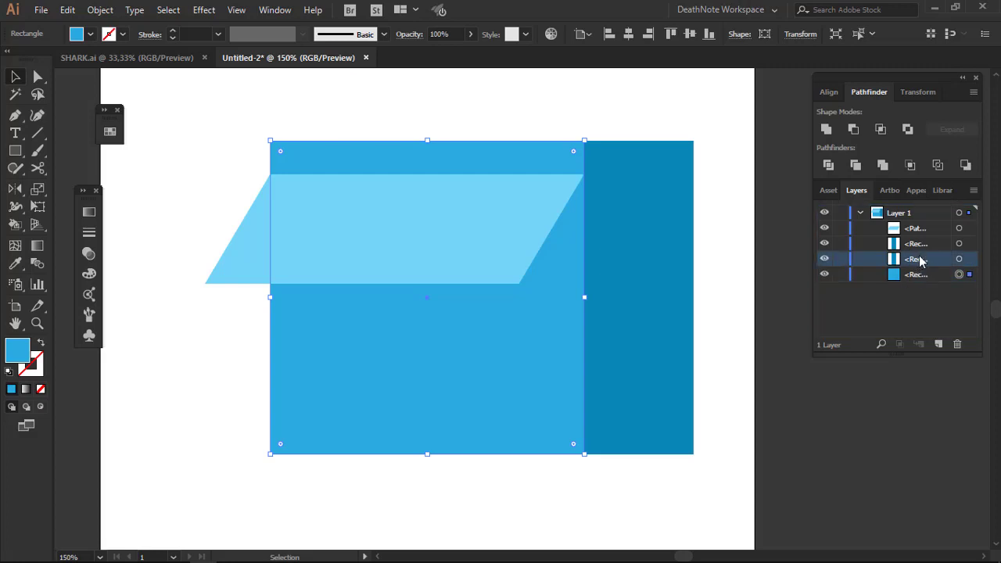
pyautogui.click(963, 259)
pyautogui.click(959, 259)
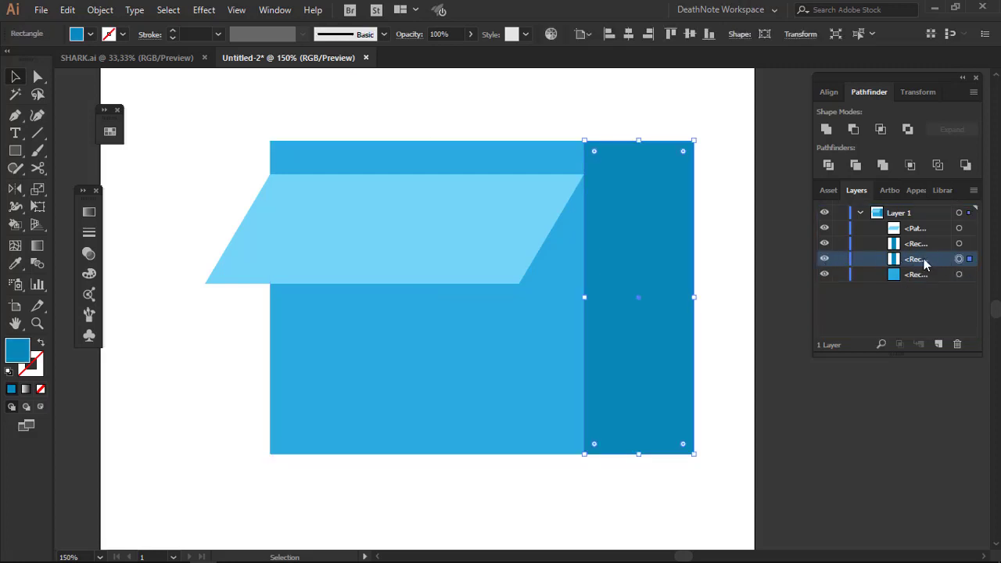
pyautogui.click(957, 344)
pyautogui.click(550, 315)
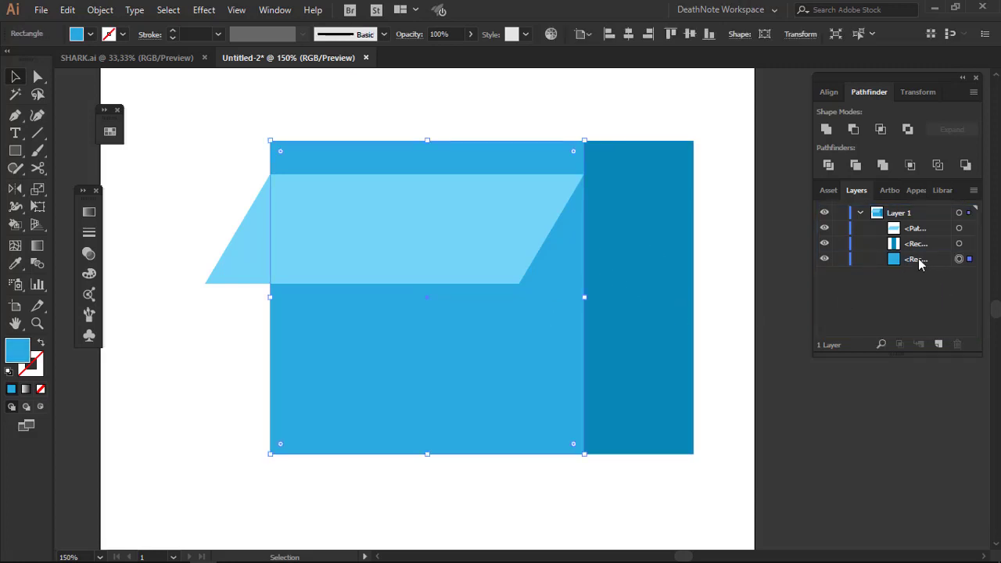
# Step: Duplicate the wall rectangle, fit it to the awning band, and fill it darker blue 199ECC
pyautogui.moveTo(921, 261); pyautogui.dragTo(938, 344)
pyautogui.moveTo(427, 142); pyautogui.dragTo(425, 174)
pyautogui.moveTo(428, 453); pyautogui.dragTo(427, 284)
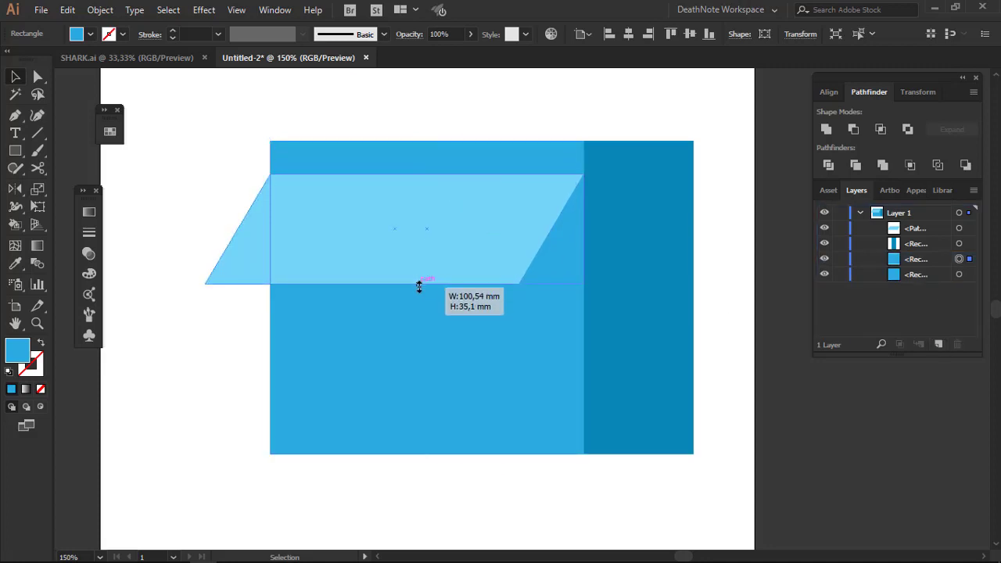
pyautogui.doubleClick(19, 350)
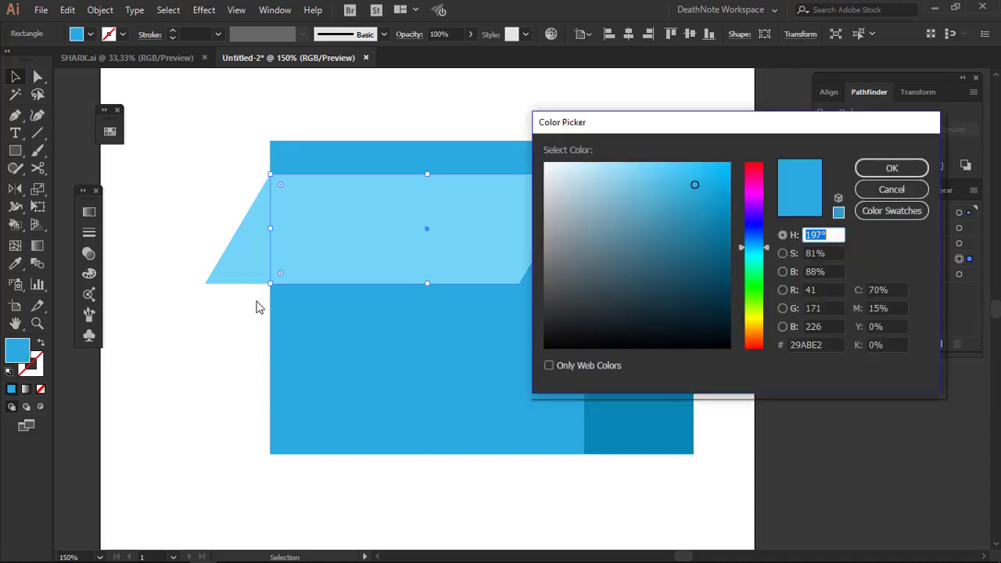
pyautogui.click(709, 199)
pyautogui.click(892, 168)
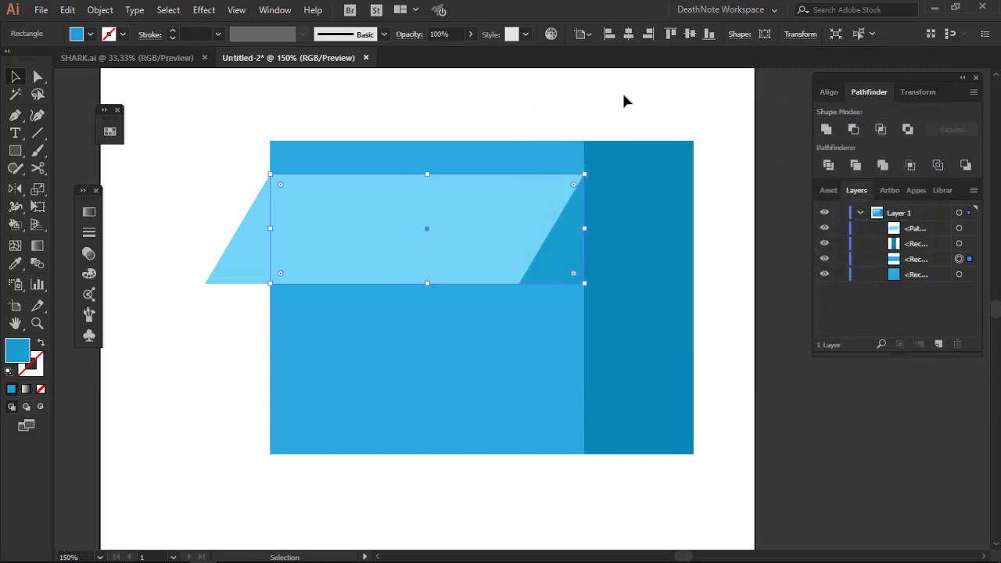
pyautogui.click(623, 98)
# Step: Pan and zoom around the awning to inspect its shapes
pyautogui.scroll(-1, 564, 253)
pyautogui.scroll(2, 555, 219)
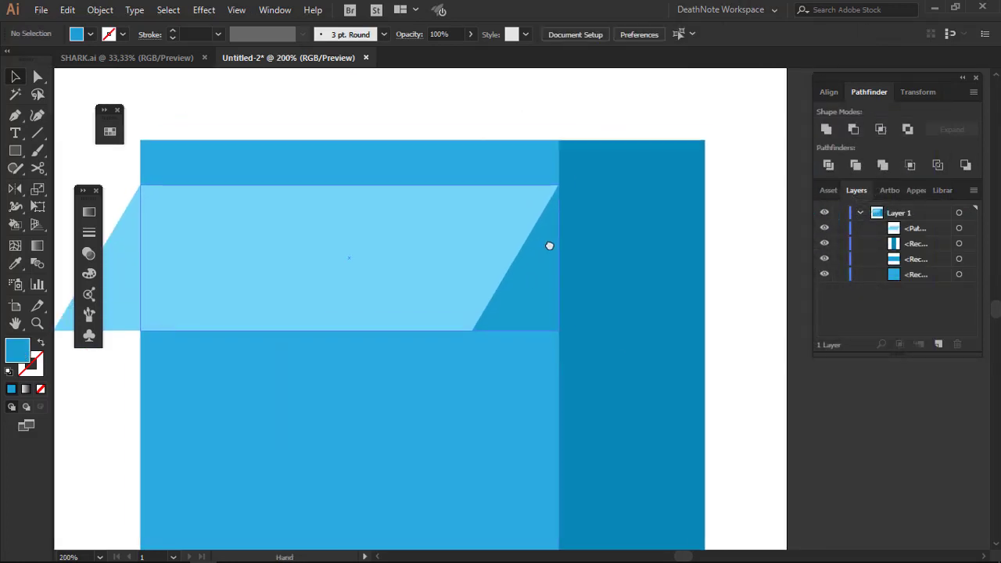
pyautogui.scroll(-1, 587, 214)
pyautogui.scroll(-1, 594, 235)
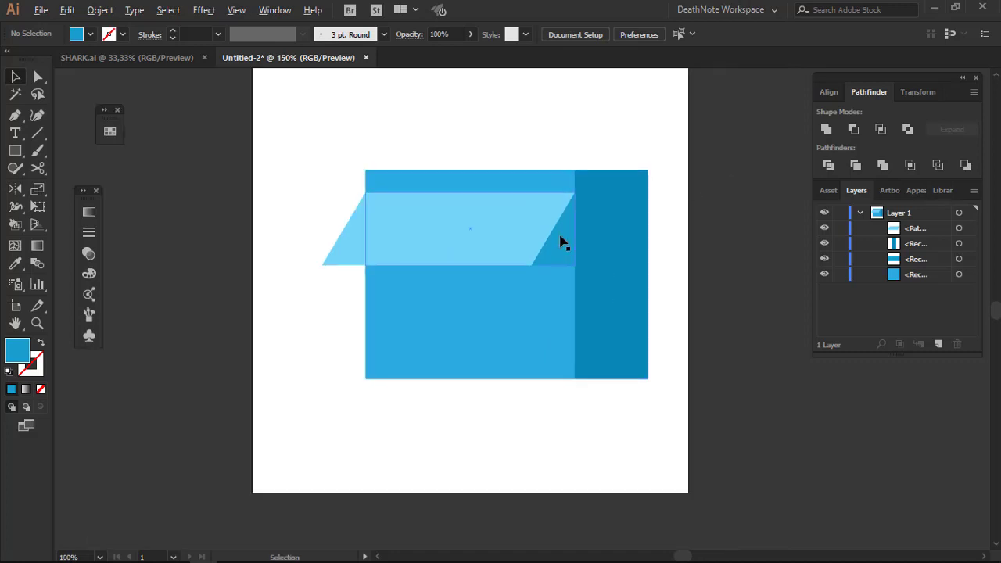
pyautogui.scroll(1, 563, 250)
pyautogui.scroll(-1, 559, 196)
pyautogui.moveTo(700, 206); pyautogui.dragTo(703, 210)
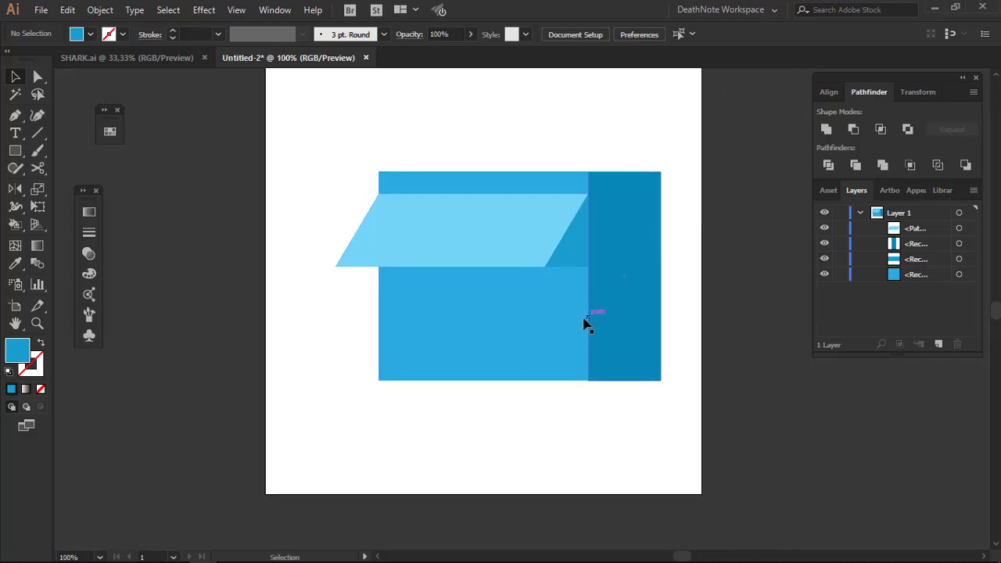
pyautogui.scroll(1, 570, 321)
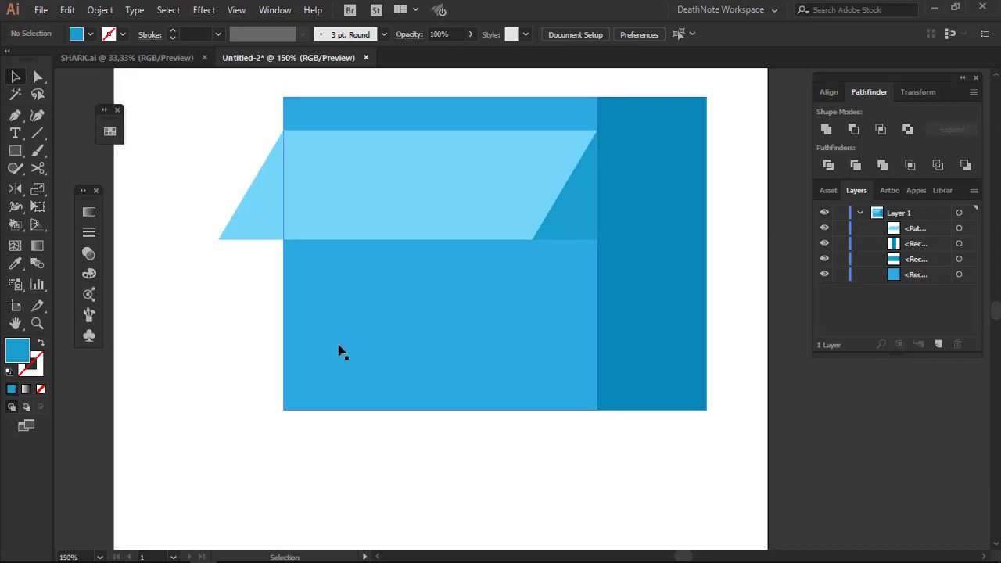
pyautogui.click(384, 179)
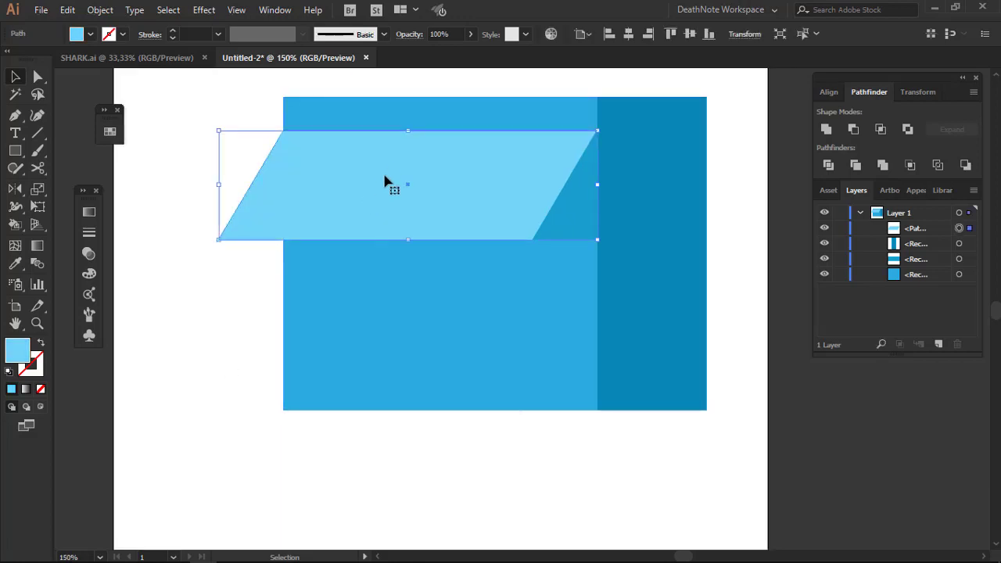
pyautogui.scroll(1, 384, 179)
pyautogui.click(170, 362)
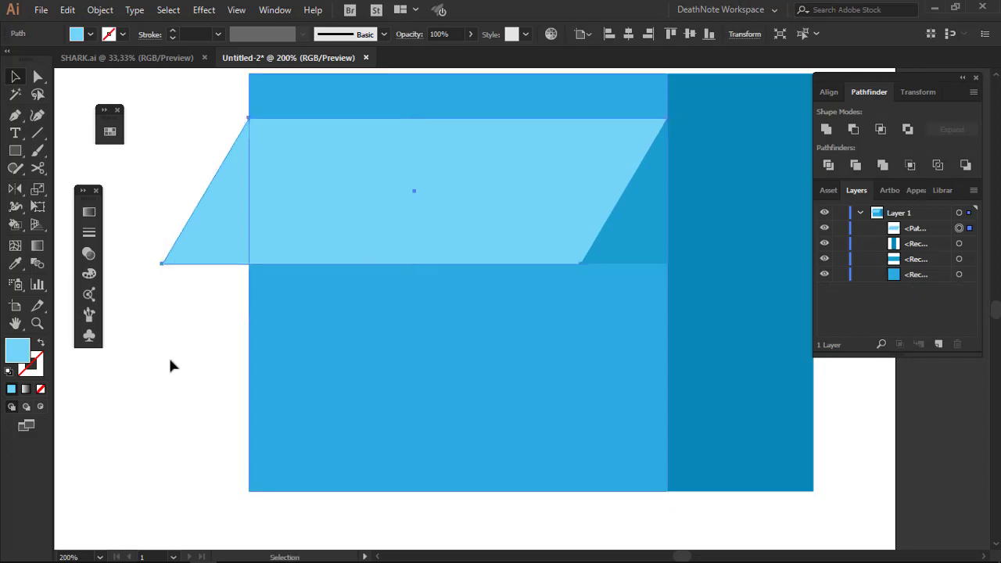
pyautogui.scroll(-1, 288, 331)
pyautogui.moveTo(288, 331); pyautogui.dragTo(324, 331)
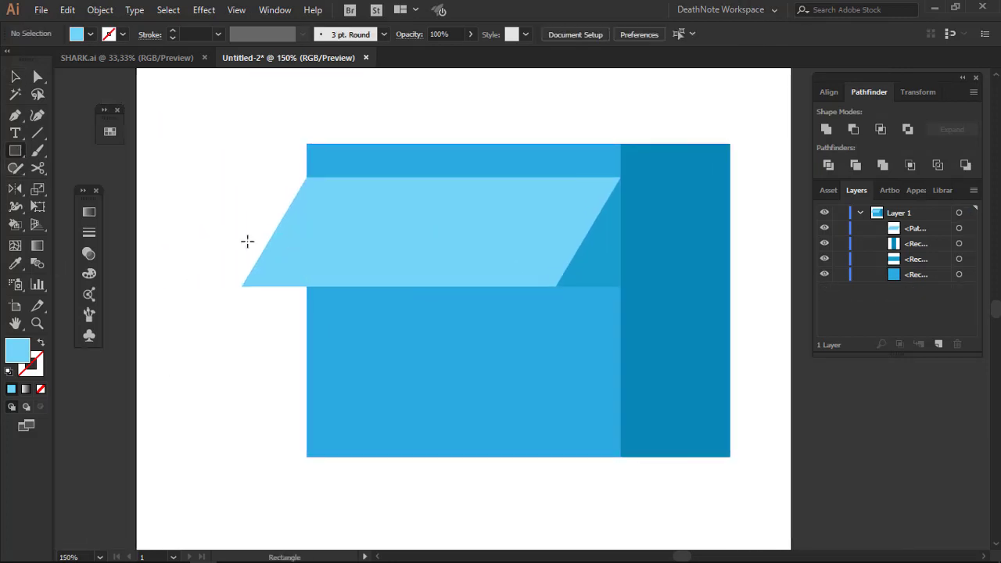
# Step: Draw a band across the awning and intersect it with a copy of the awning parallelogram
pyautogui.moveTo(205, 226); pyautogui.dragTo(645, 268)
pyautogui.click(15, 78)
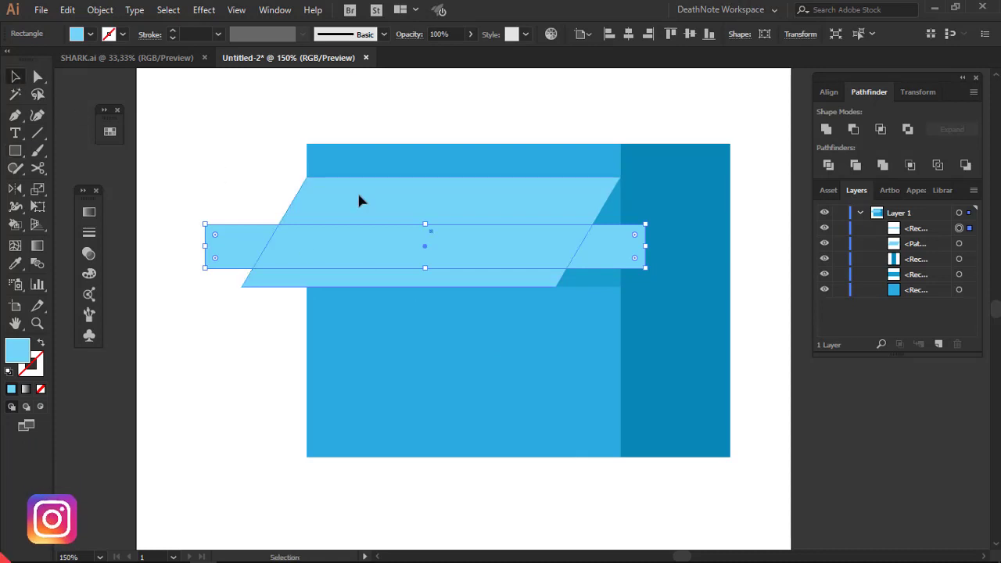
pyautogui.click(358, 196)
pyautogui.moveTo(941, 344); pyautogui.dragTo(941, 343)
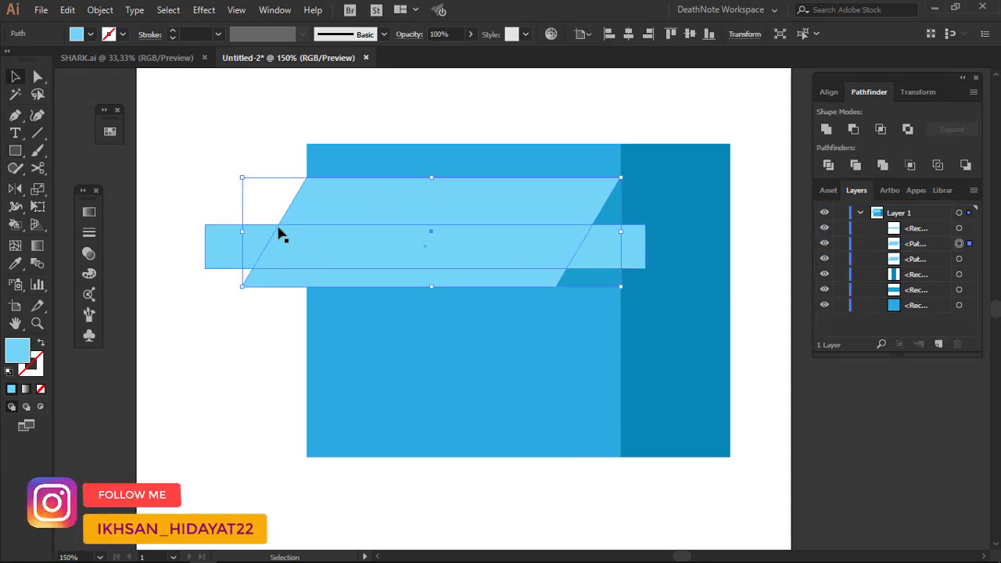
pyautogui.keyDown('shift'); pyautogui.click(258, 237); pyautogui.keyUp('shift')
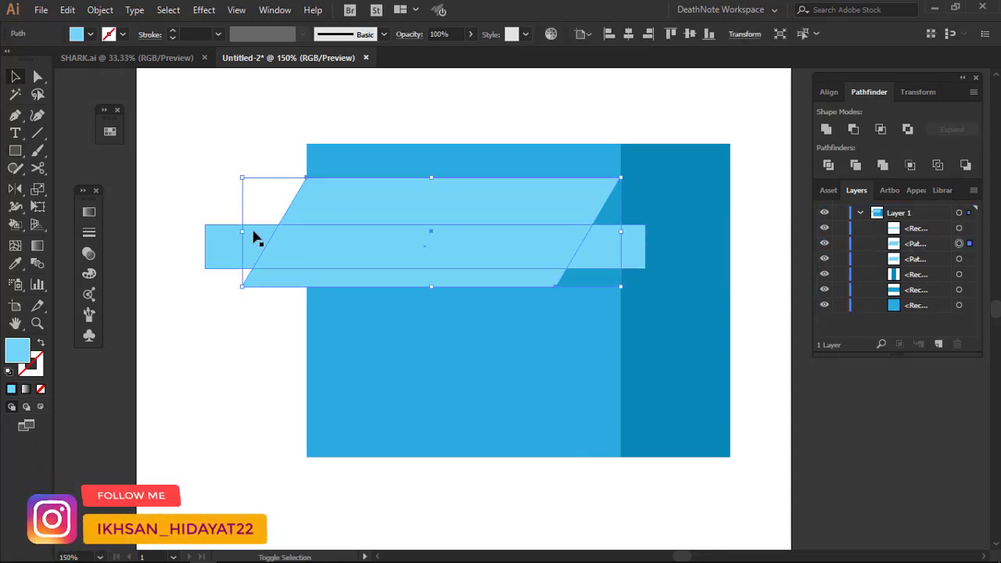
pyautogui.click(882, 128)
# Step: Fill the clipped awning stripe with lighter blue 93E4F9
pyautogui.doubleClick(18, 350)
pyautogui.click(621, 169)
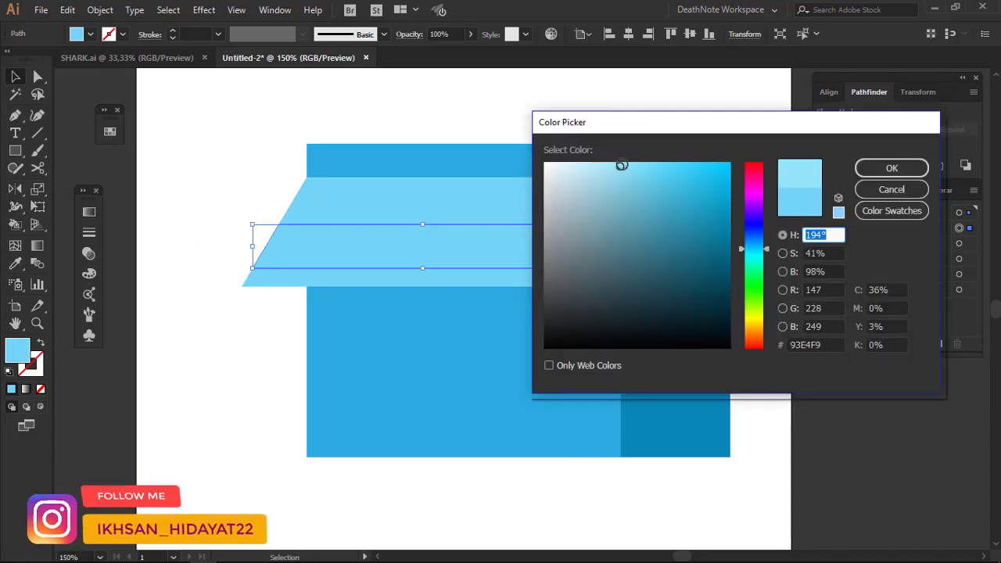
pyautogui.click(892, 167)
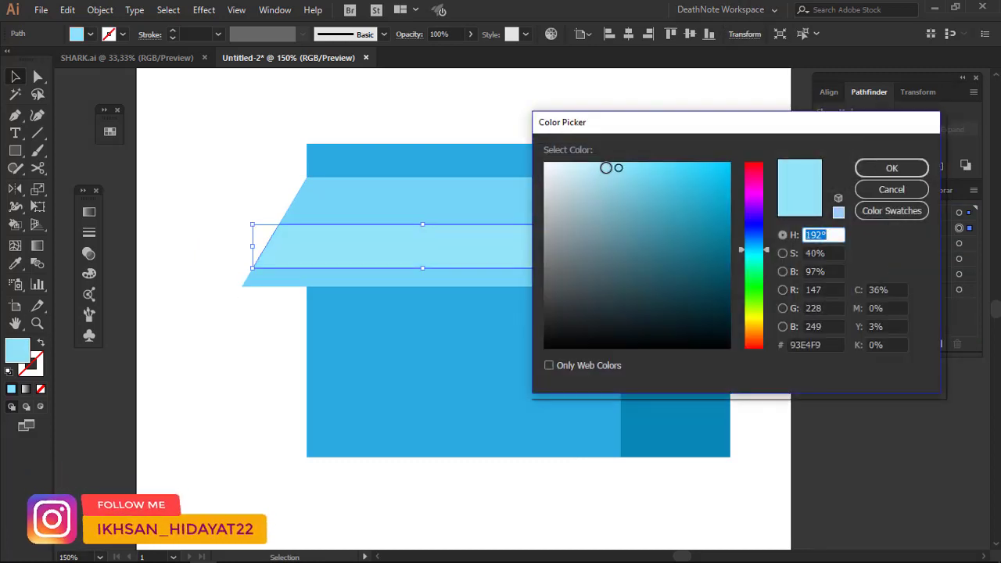
pyautogui.click(845, 169)
pyautogui.hotkey('ctrl', 'shift', 'a')
pyautogui.hotkey('ctrl', '0')
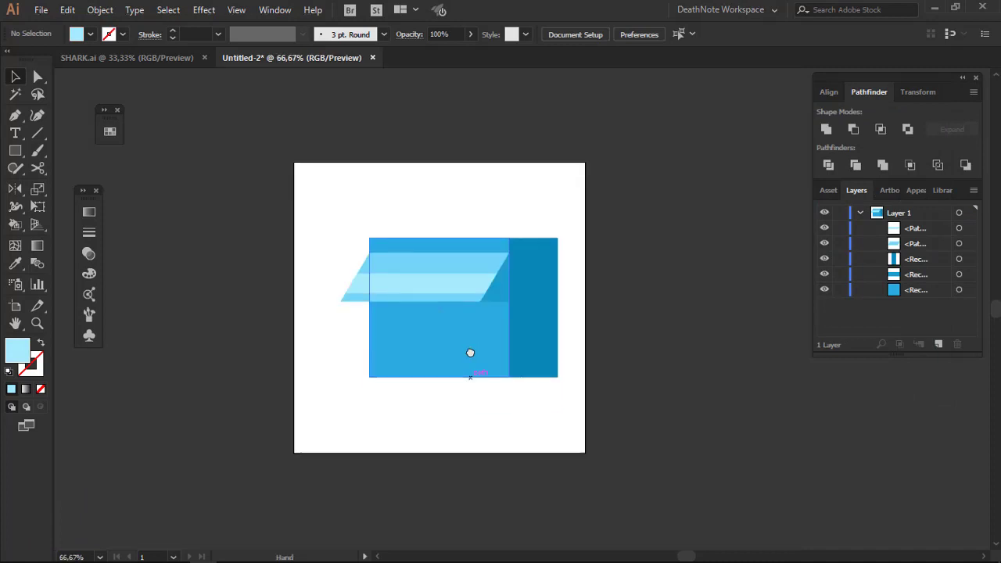
pyautogui.hotkey('ctrl', '=')
pyautogui.hotkey('ctrl', '=')
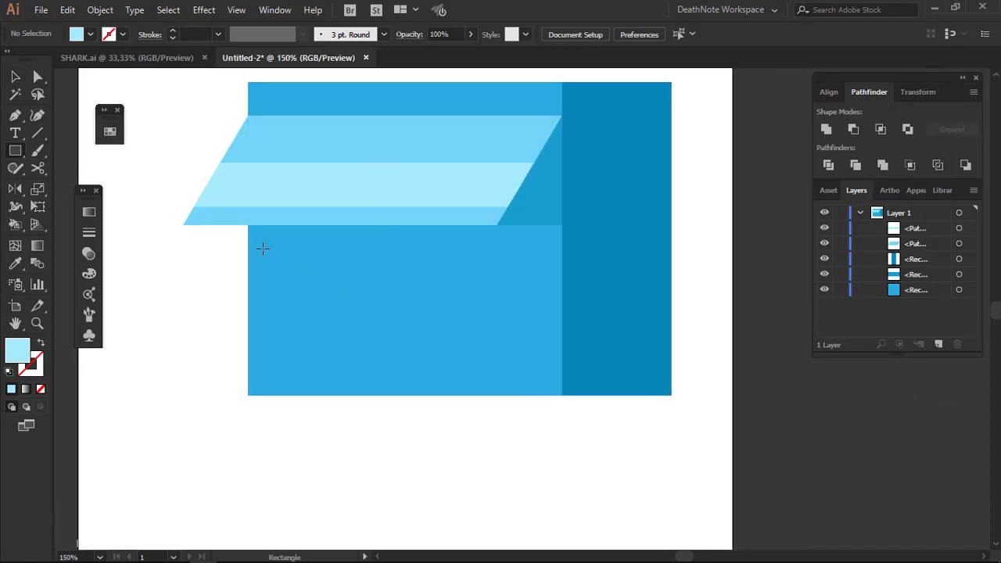
# Step: Draw a window rectangle and offset its path by -4 to create an inner pane
pyautogui.moveTo(262, 248); pyautogui.dragTo(346, 343)
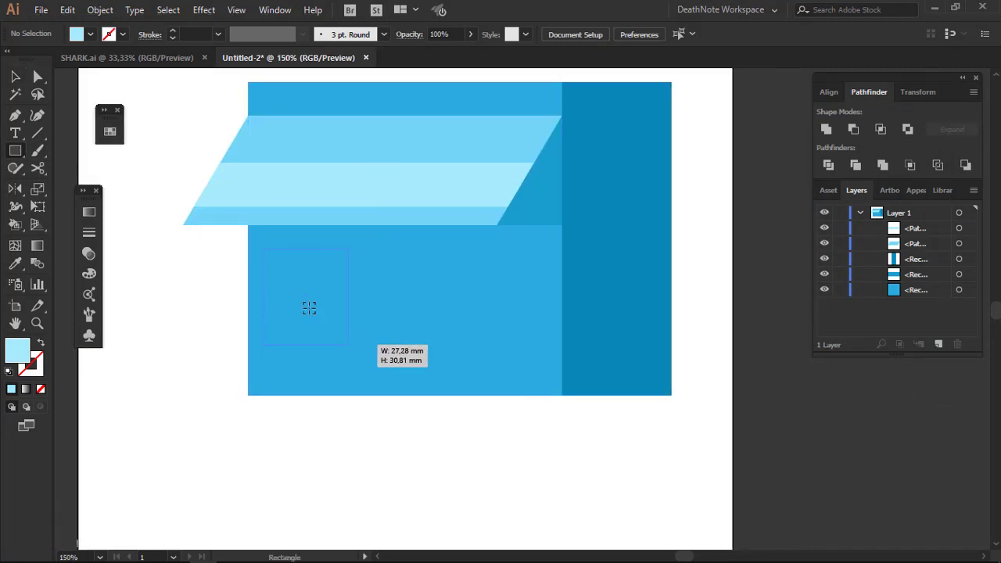
pyautogui.moveTo(309, 308); pyautogui.dragTo(348, 344)
pyautogui.hotkey('ctrl', '=')
pyautogui.click(100, 9)
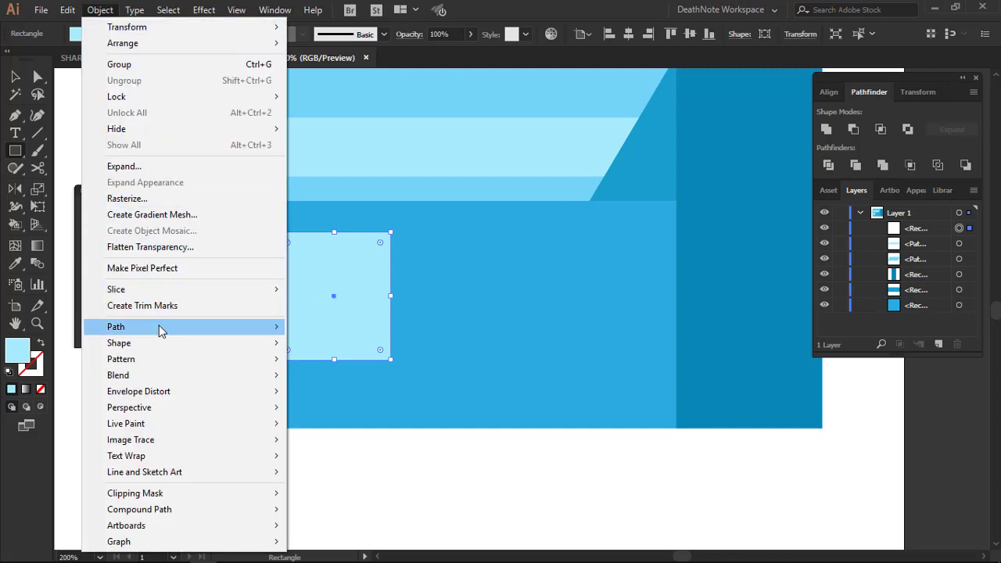
pyautogui.moveTo(156, 327)
pyautogui.click(345, 318)
pyautogui.click(750, 232)
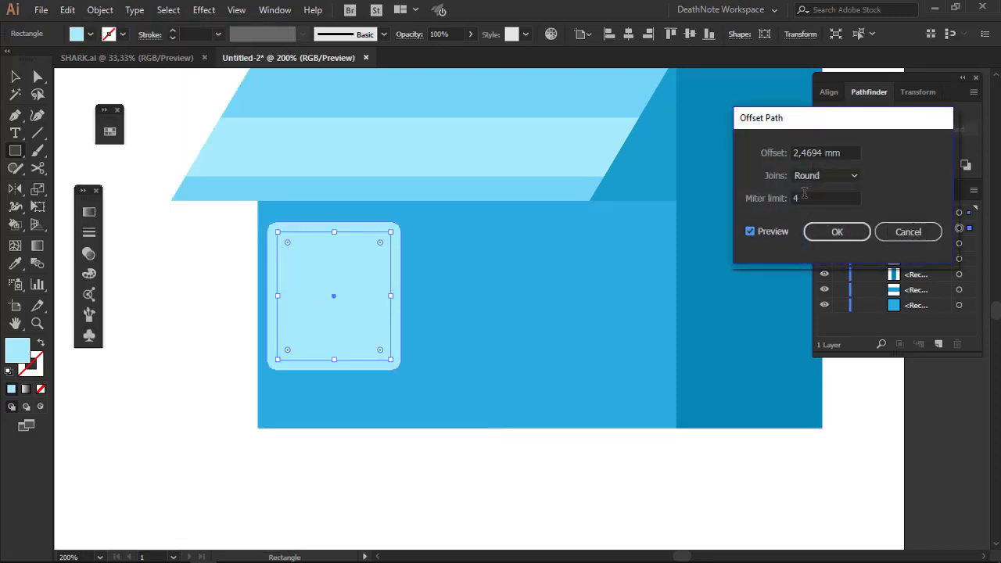
pyautogui.doubleClick(834, 153)
pyautogui.write('-4')
pyautogui.press('Tab')
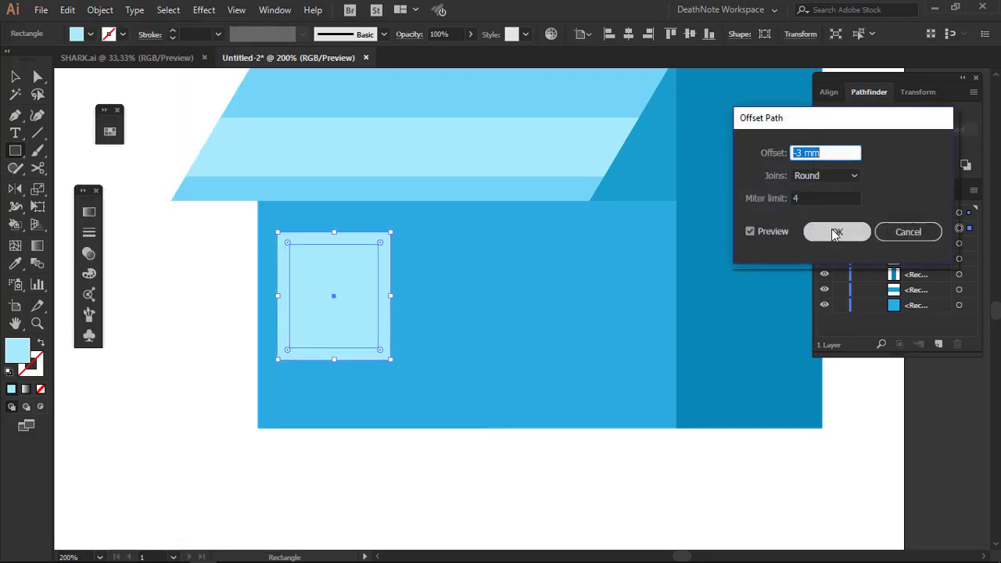
pyautogui.click(836, 232)
# Step: Fill the outer window frame with a pale beige colour
pyautogui.click(199, 241)
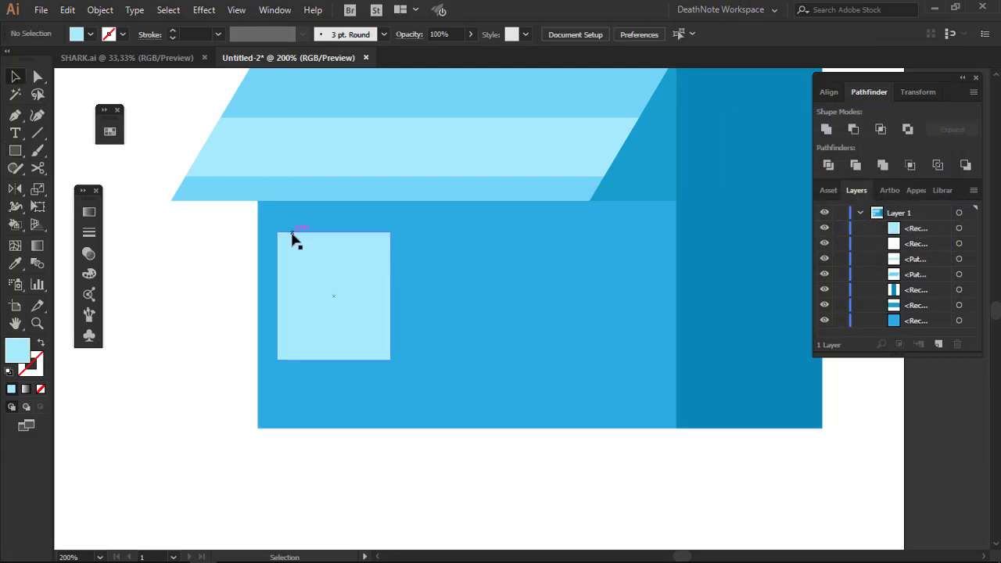
pyautogui.click(292, 235)
pyautogui.click(15, 263)
pyautogui.click(656, 154)
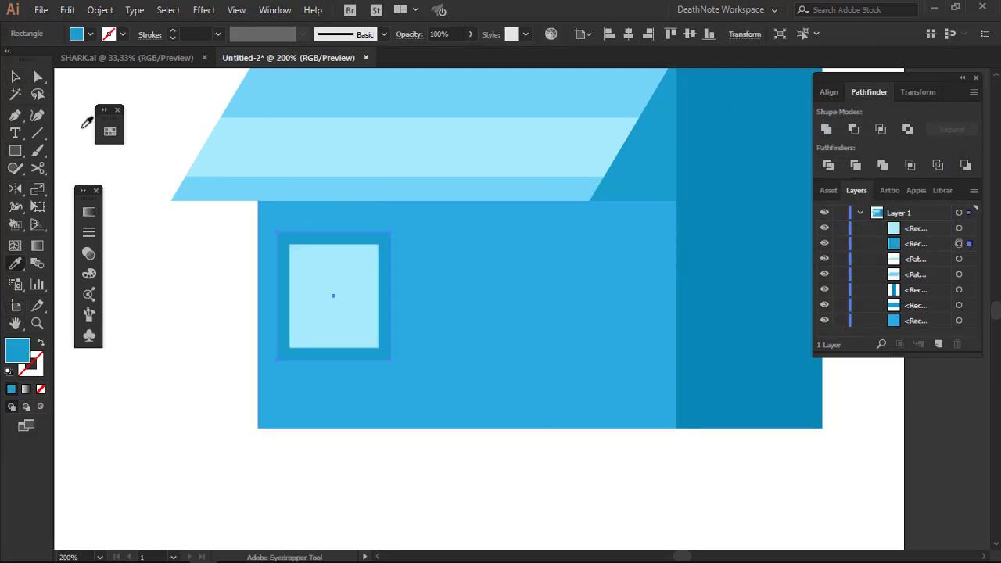
pyautogui.doubleClick(28, 350)
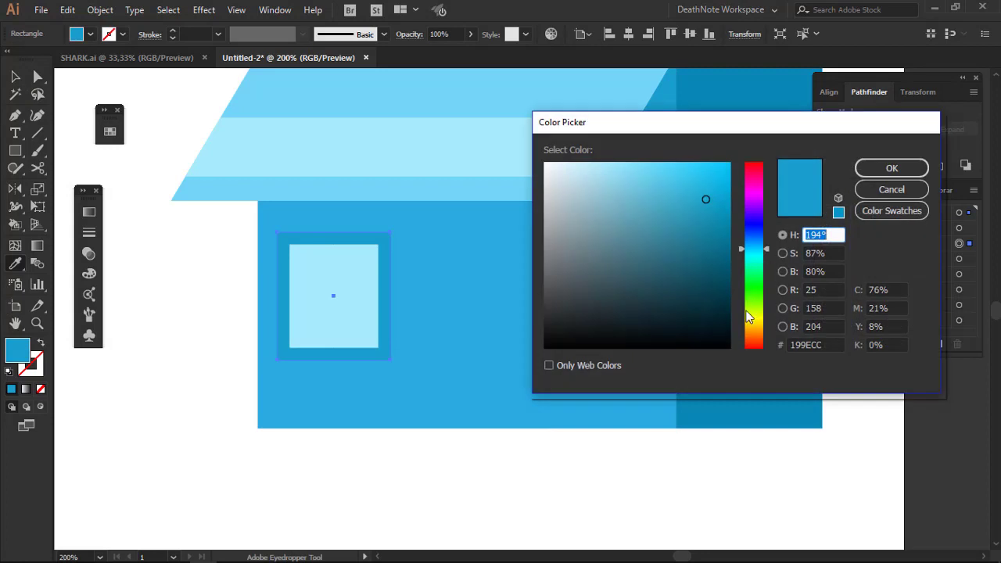
pyautogui.write('46')
pyautogui.click(627, 185)
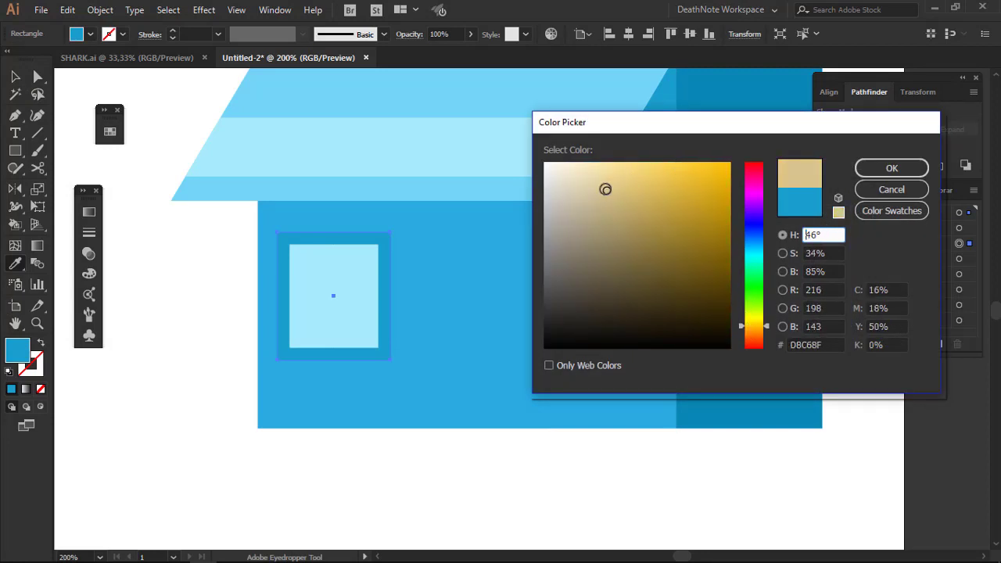
pyautogui.click(891, 168)
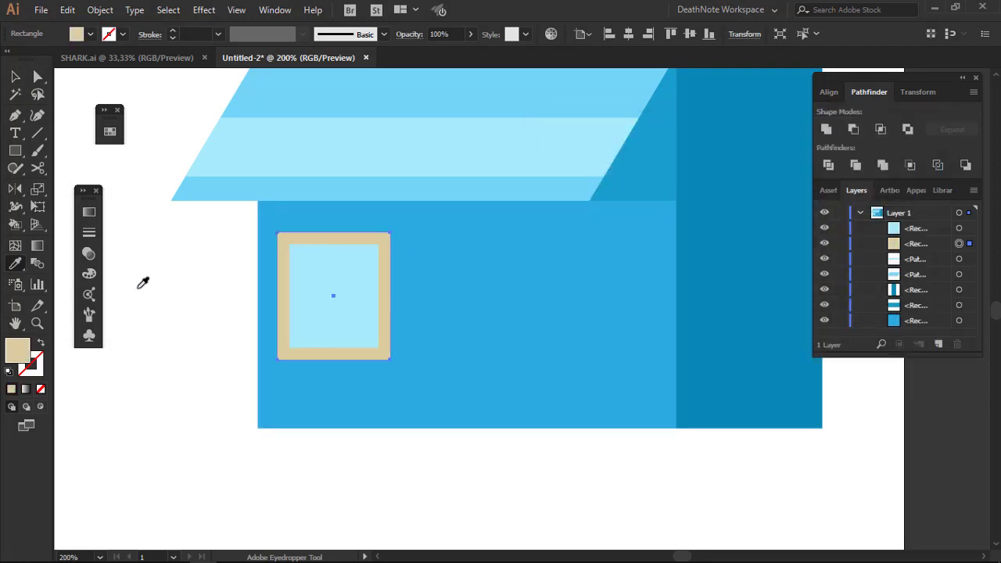
# Step: Eyedrop the wall's blue onto the inner window pane
pyautogui.click(15, 77)
pyautogui.click(203, 246)
pyautogui.click(335, 295)
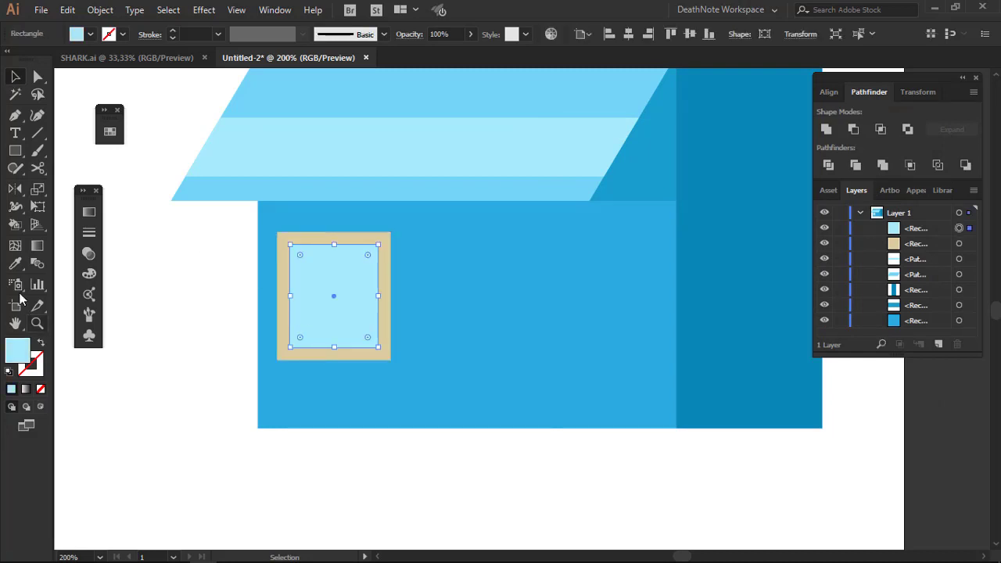
pyautogui.press('i')
pyautogui.click(490, 205)
pyautogui.click(14, 77)
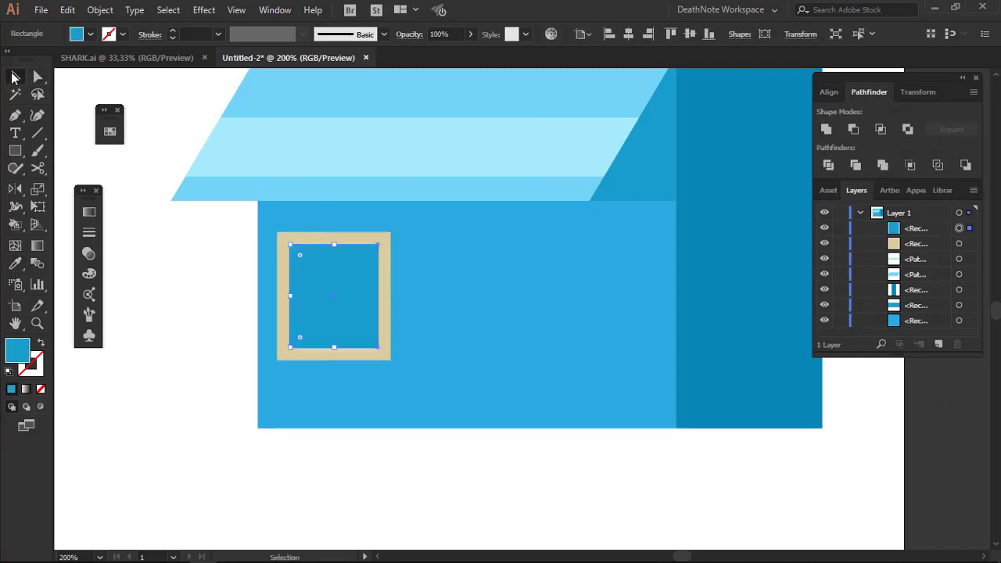
pyautogui.hotkey('ctrl', 'shift', 'a')
pyautogui.scroll(-3, 319, 443)
pyautogui.scroll(1, 329, 352)
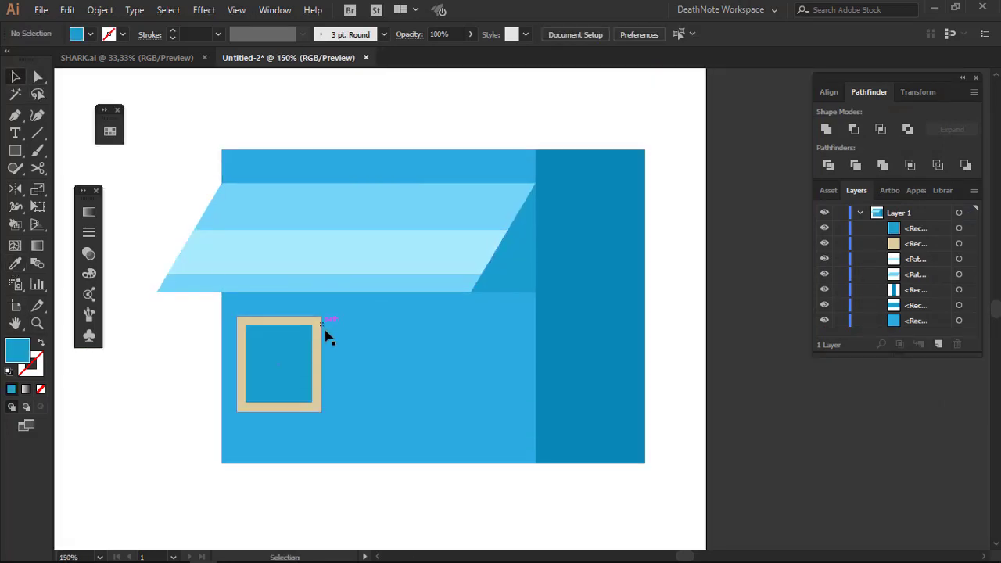
pyautogui.scroll(1, 323, 335)
# Step: Copy the window to the right side of the wall as a second window
pyautogui.moveTo(320, 290)
pyautogui.mouseDown()
pyautogui.moveTo(270, 324)
pyautogui.moveTo(467, 313)
pyautogui.mouseUp()
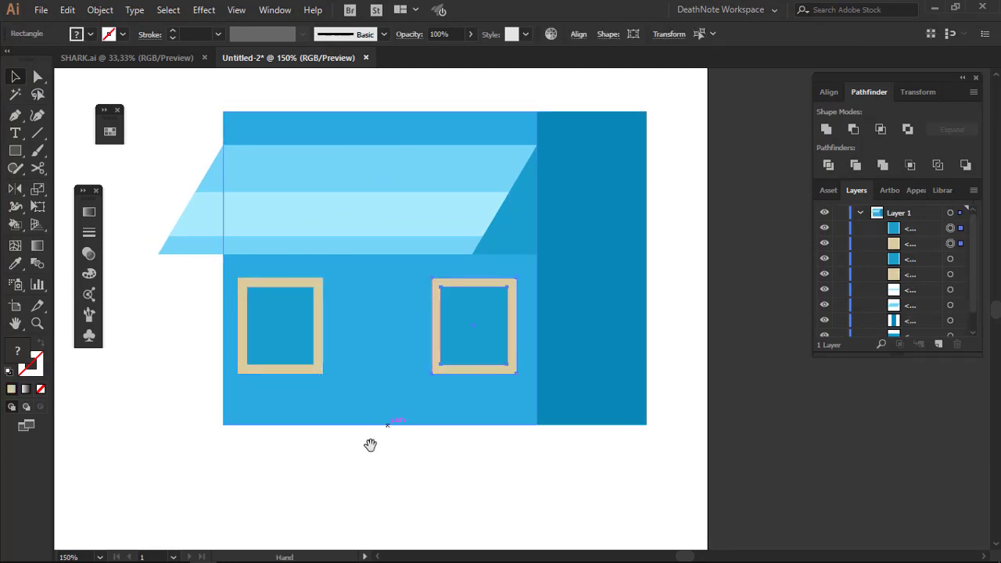
pyautogui.scroll(-1, 369, 447)
pyautogui.hotkey('ctrl', 'shift', 'a')
pyautogui.hotkey('ctrl', '=')
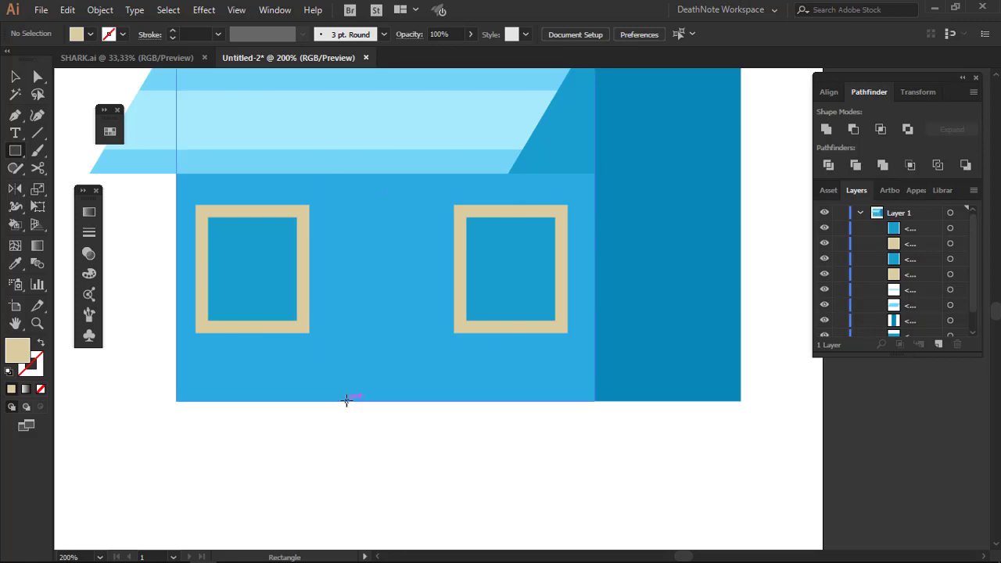
# Step: Draw a beige door between the windows and centre it horizontally
pyautogui.moveTo(330, 400); pyautogui.dragTo(442, 205)
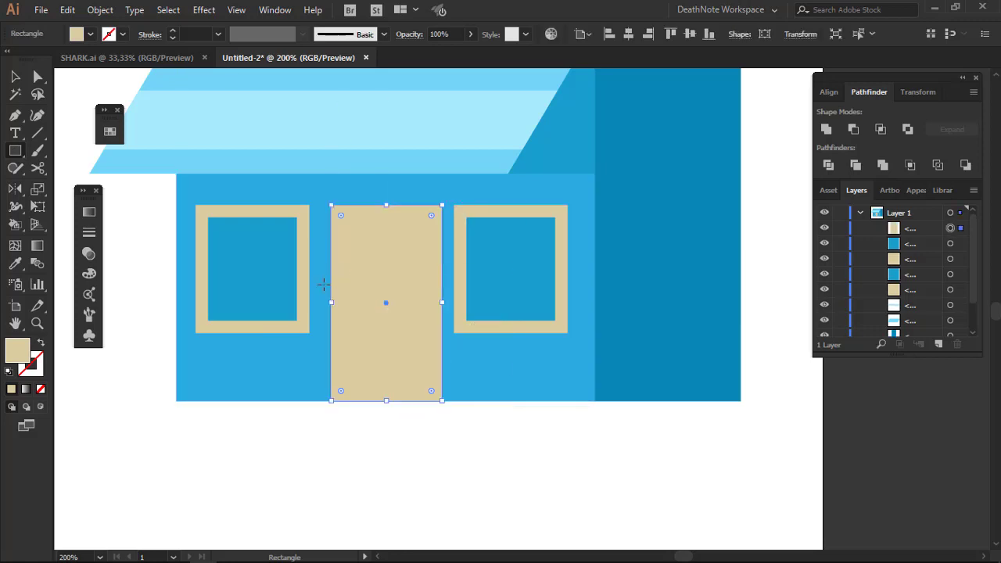
pyautogui.moveTo(324, 303); pyautogui.dragTo(326, 304)
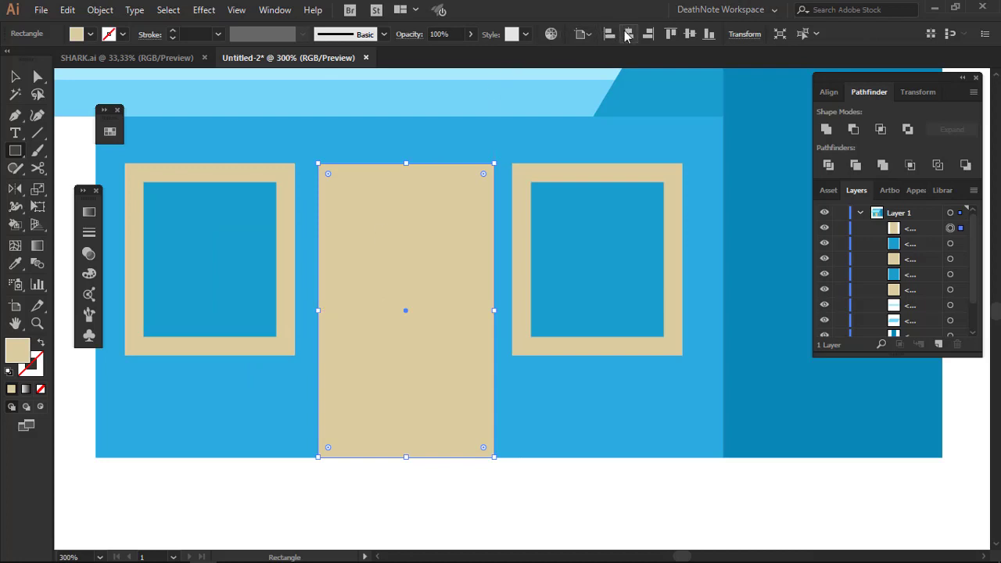
pyautogui.click(628, 34)
# Step: Select the door and both windows and group them with Ctrl+G
pyautogui.click(159, 168)
pyautogui.keyDown('shift'); pyautogui.click(246, 168); pyautogui.keyUp('shift')
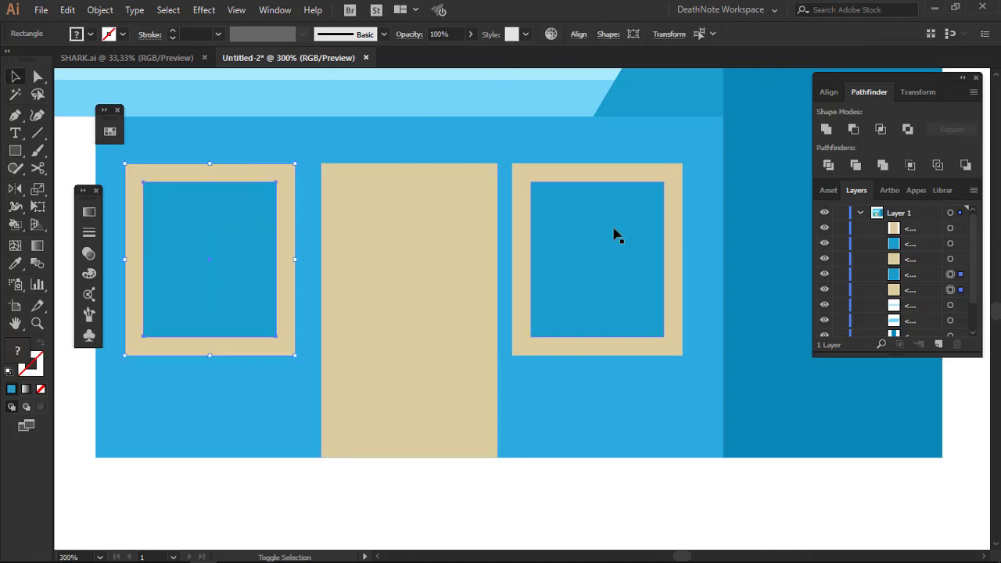
pyautogui.click(95, 12)
pyautogui.click(97, 11)
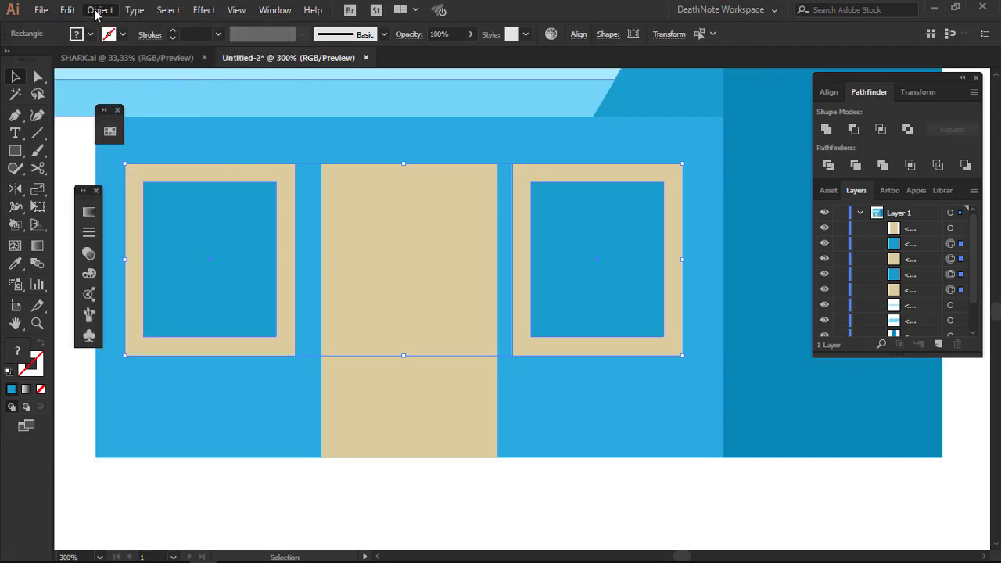
pyautogui.click(67, 10)
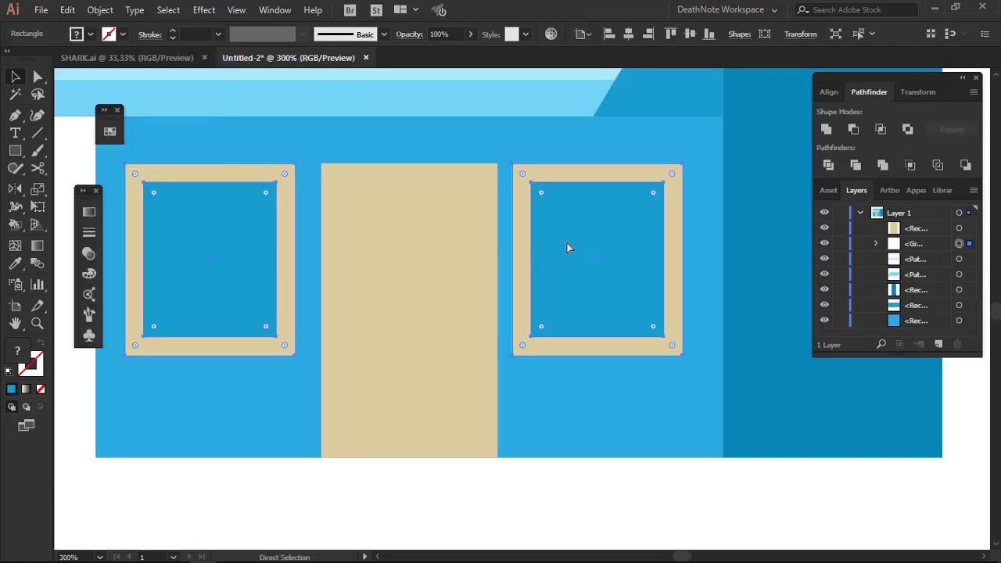
pyautogui.hotkey('ctrl', 'g')
pyautogui.keyDown('alt'); pyautogui.scroll(-2, 543, 252); pyautogui.keyUp('alt')
pyautogui.click(553, 428)
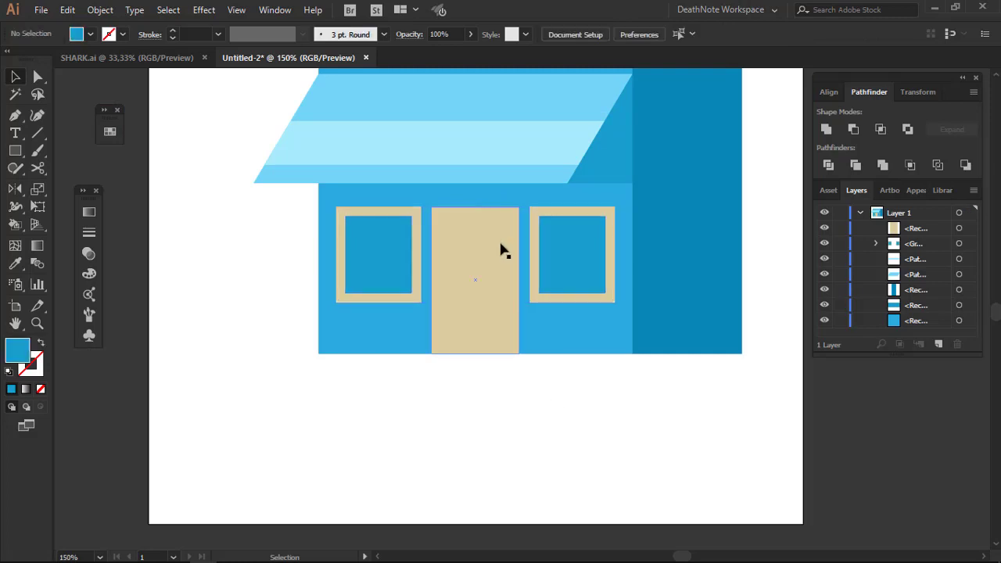
pyautogui.click(501, 245)
# Step: Inset the door outline with a -3 mm Offset Path
pyautogui.keyDown('alt'); pyautogui.scroll(1, 499, 238); pyautogui.keyUp('alt')
pyautogui.click(100, 10)
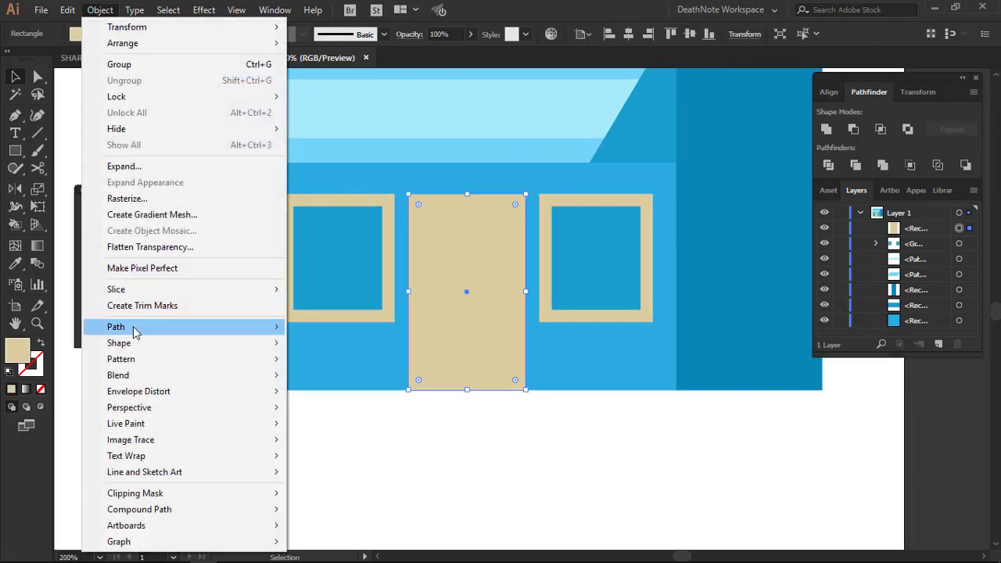
pyautogui.click(422, 379)
pyautogui.click(782, 232)
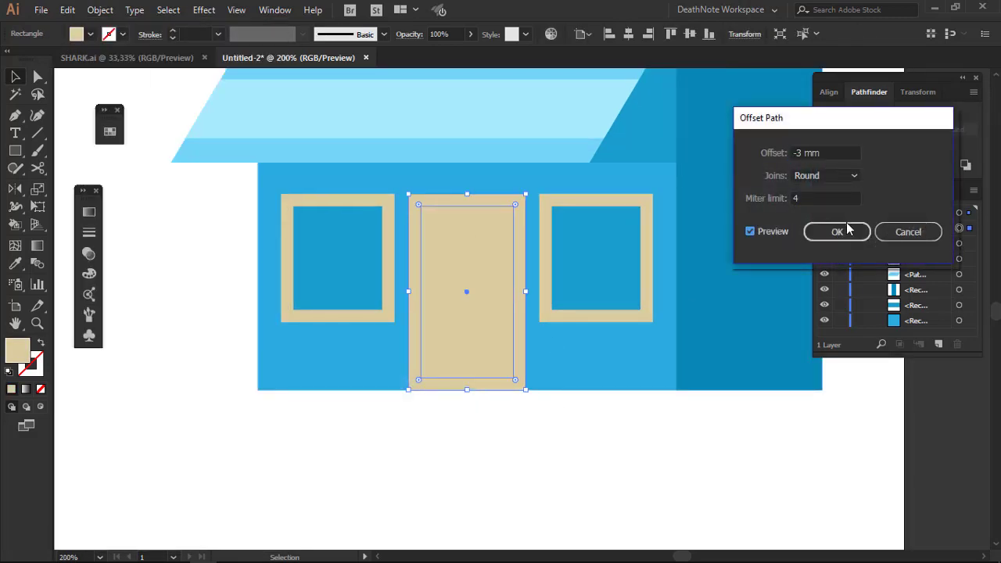
pyautogui.click(837, 232)
# Step: Fill the inset door panel with the window blue and extend it to the building's bottom edge
pyautogui.click(15, 263)
pyautogui.click(301, 227)
pyautogui.press('v')
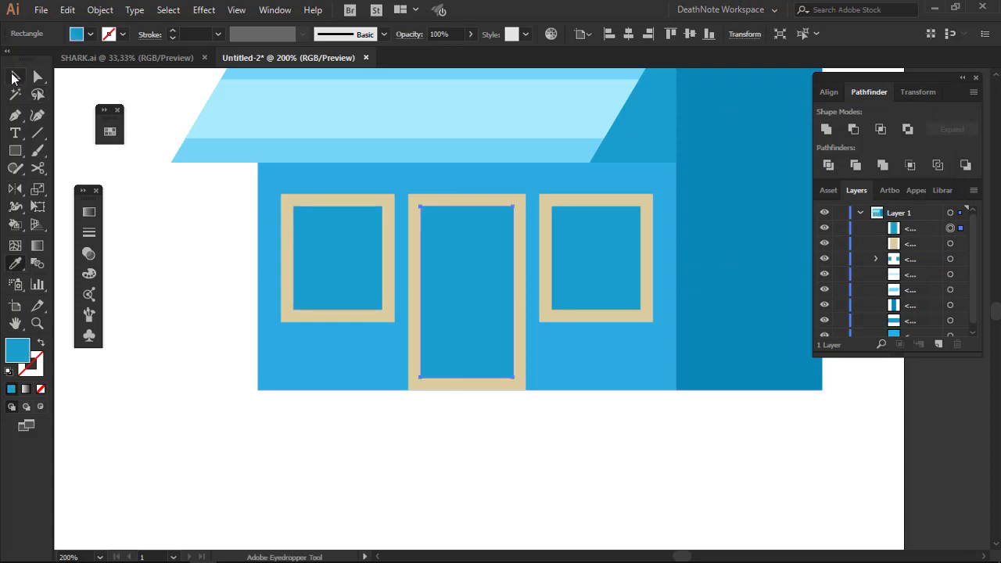
pyautogui.moveTo(468, 382); pyautogui.dragTo(468, 390)
pyautogui.click(442, 437)
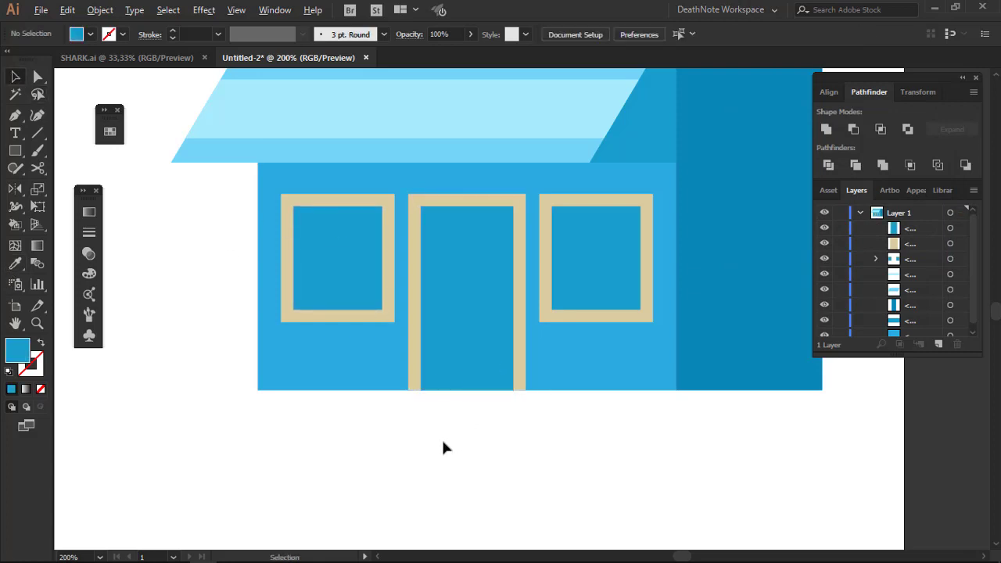
pyautogui.hotkey('ctrl', '1')
pyautogui.hotkey('ctrl', '+')
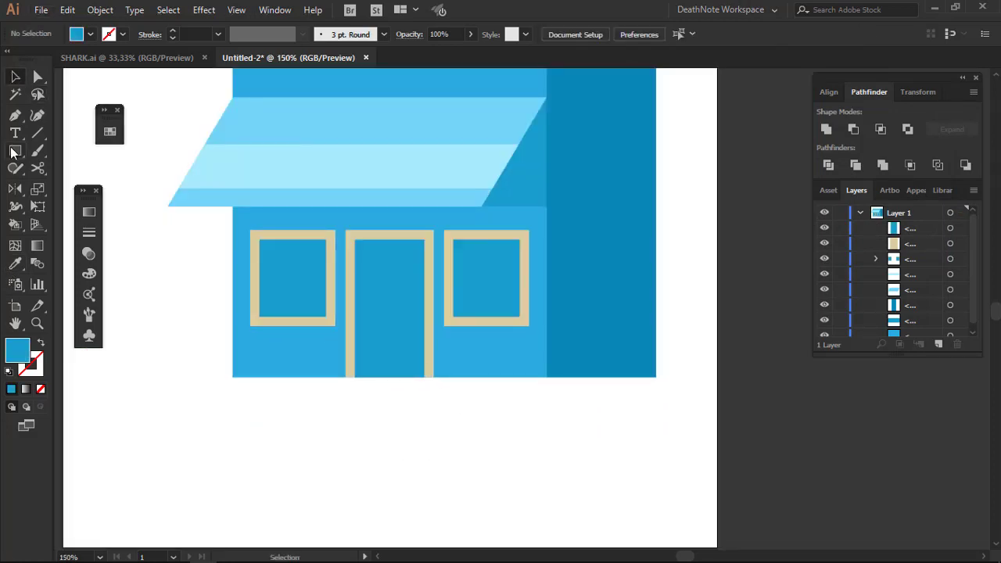
# Step: Draw a circle at the building's lower-left corner and fill it medium green
pyautogui.moveTo(15, 152); pyautogui.dragTo(86, 186)
pyautogui.moveTo(246, 320); pyautogui.dragTo(336, 268)
pyautogui.moveTo(236, 288); pyautogui.dragTo(336, 372)
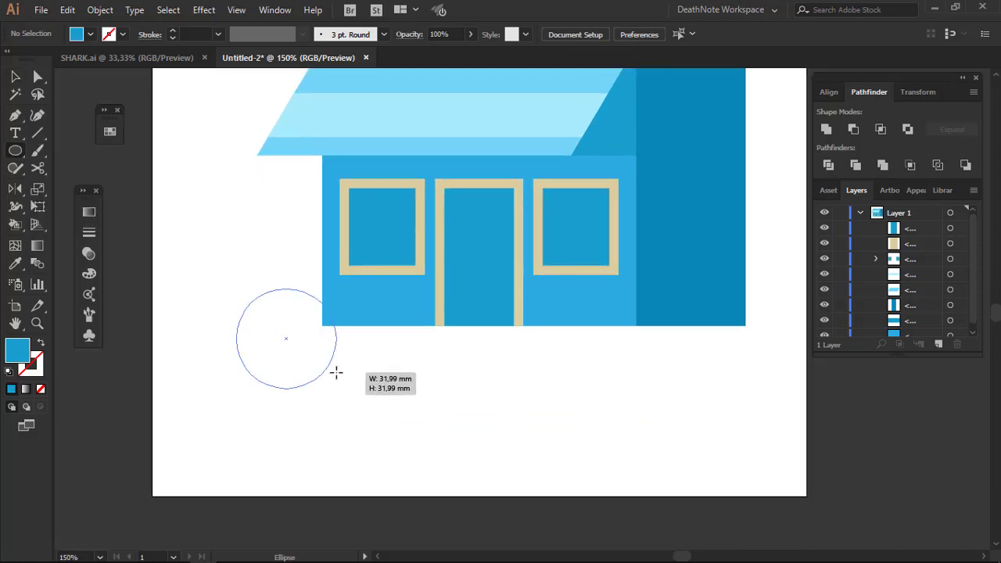
pyautogui.doubleClick(17, 349)
pyautogui.moveTo(757, 258)
pyautogui.mouseDown()
pyautogui.moveTo(759, 305)
pyautogui.moveTo(766, 289)
pyautogui.mouseUp()
pyautogui.moveTo(705, 199); pyautogui.dragTo(651, 225)
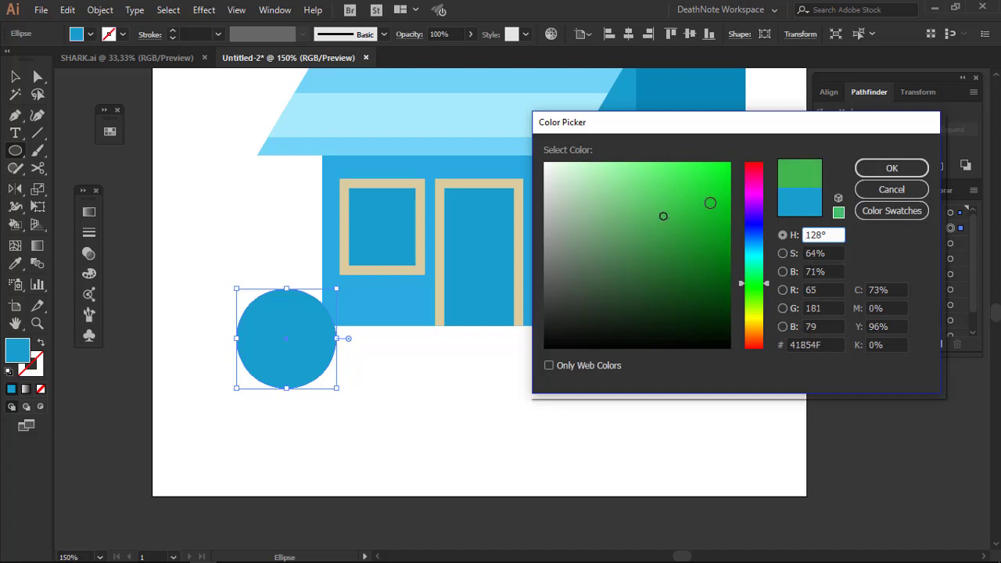
pyautogui.click(869, 168)
# Step: Copy and shrink the green circle into clustered bushes on both sides of the door
pyautogui.click(398, 389)
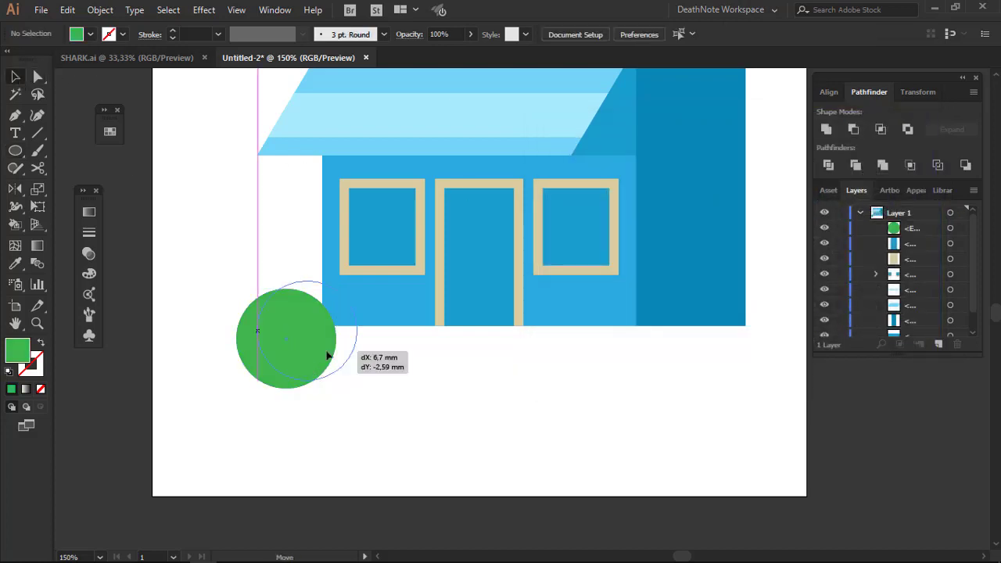
pyautogui.moveTo(286, 338); pyautogui.dragTo(348, 335)
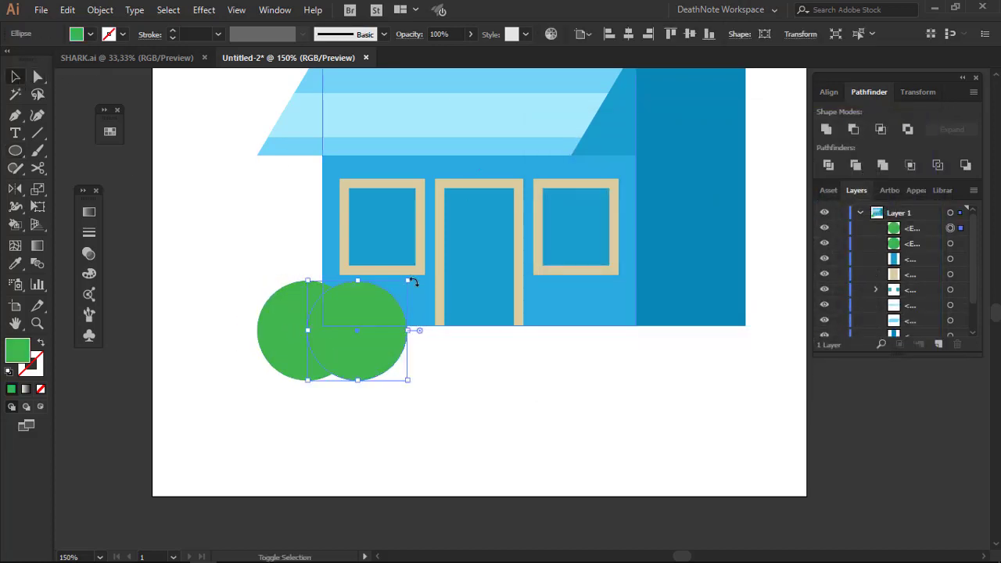
pyautogui.moveTo(408, 279); pyautogui.dragTo(386, 302)
pyautogui.click(429, 364)
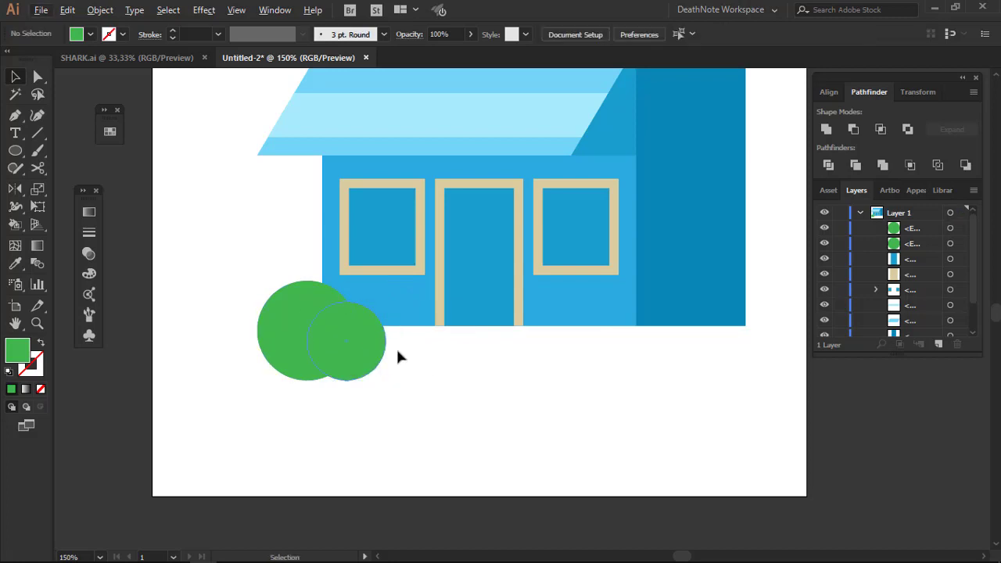
pyautogui.moveTo(343, 347); pyautogui.dragTo(405, 347)
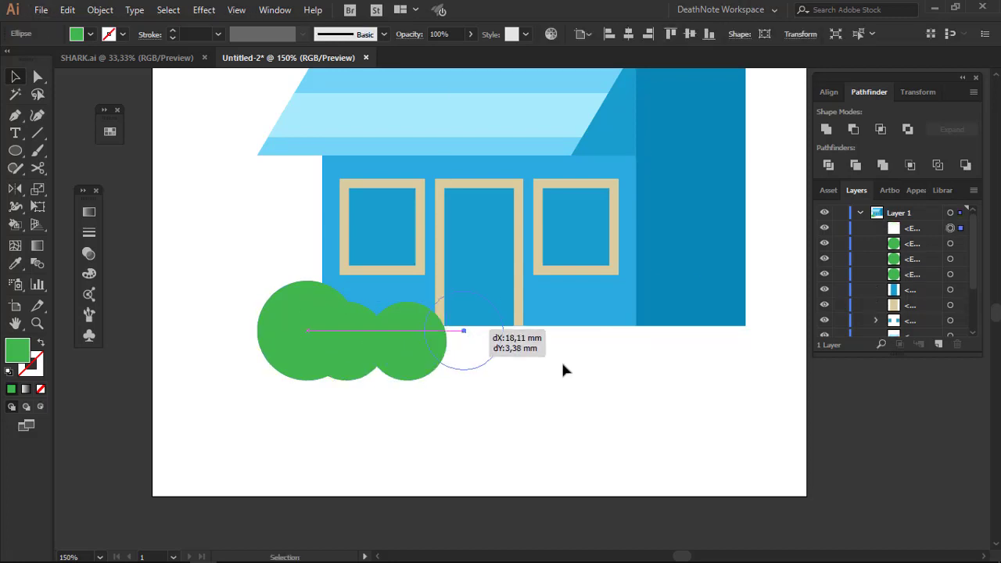
pyautogui.moveTo(462, 333)
pyautogui.mouseDown()
pyautogui.moveTo(580, 348)
pyautogui.moveTo(569, 348)
pyautogui.mouseUp()
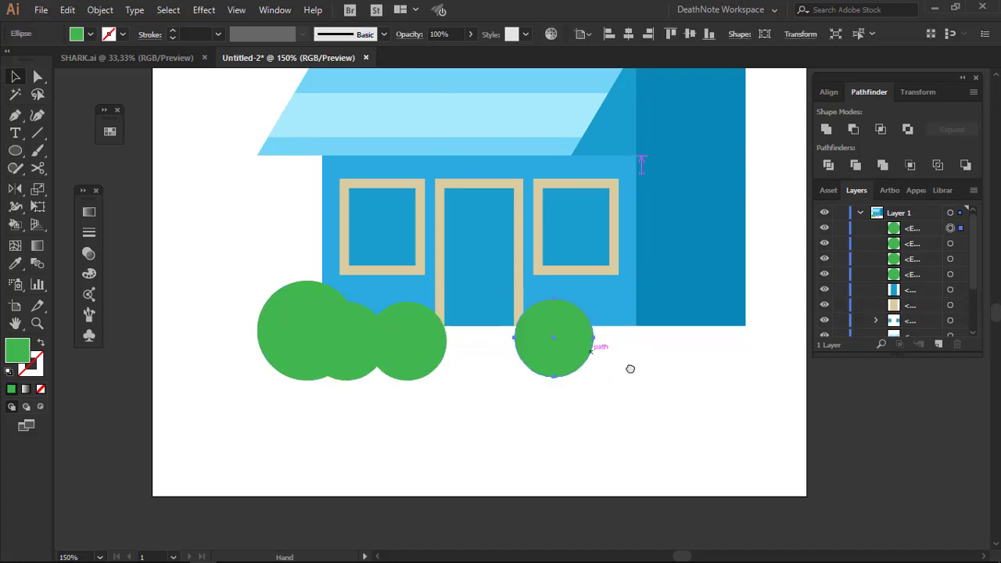
pyautogui.moveTo(412, 334); pyautogui.dragTo(366, 344)
pyautogui.moveTo(508, 346)
pyautogui.mouseDown()
pyautogui.moveTo(575, 341)
pyautogui.moveTo(640, 310)
pyautogui.moveTo(626, 353)
pyautogui.moveTo(662, 349)
pyautogui.mouseUp()
pyautogui.hotkey('ctrl', '-')
pyautogui.hotkey('ctrl', '-')
pyautogui.hotkey('ctrl', '+')
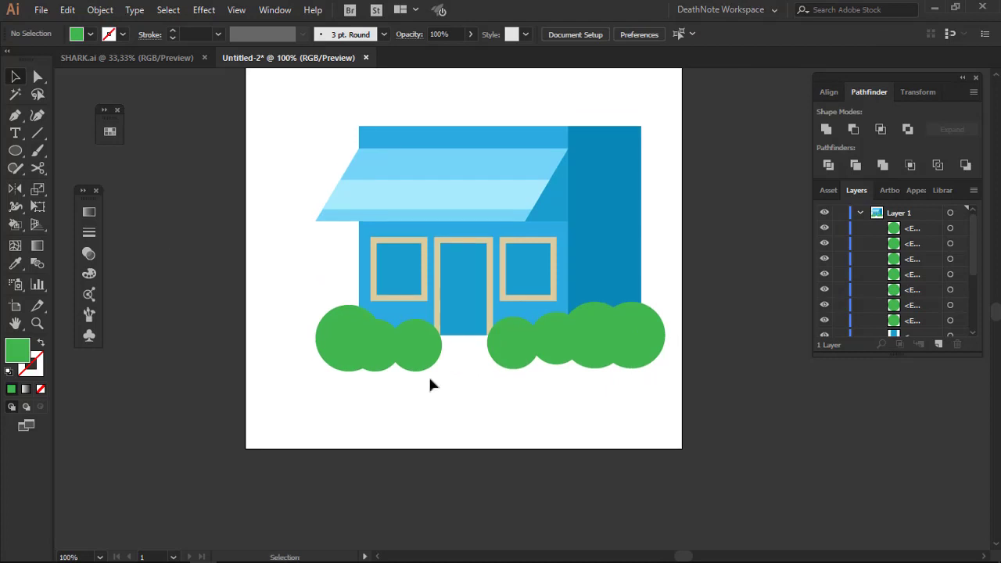
# Step: Draw a green lawn rectangle across the bottom of the page, keeping its original green
pyautogui.moveTo(10, 154); pyautogui.dragTo(36, 152)
pyautogui.moveTo(244, 449); pyautogui.dragTo(682, 305)
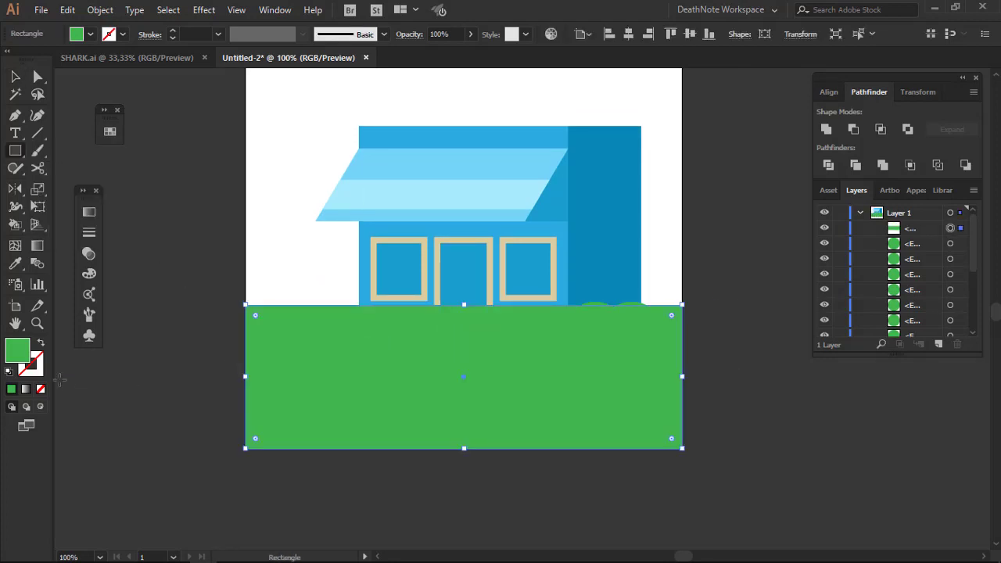
pyautogui.doubleClick(22, 358)
pyautogui.click(668, 245)
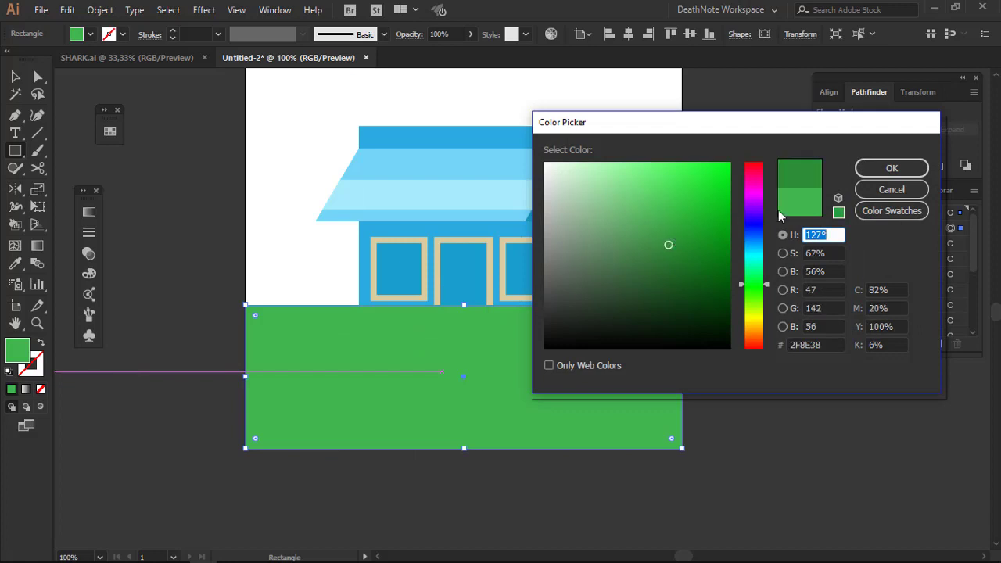
pyautogui.click(882, 190)
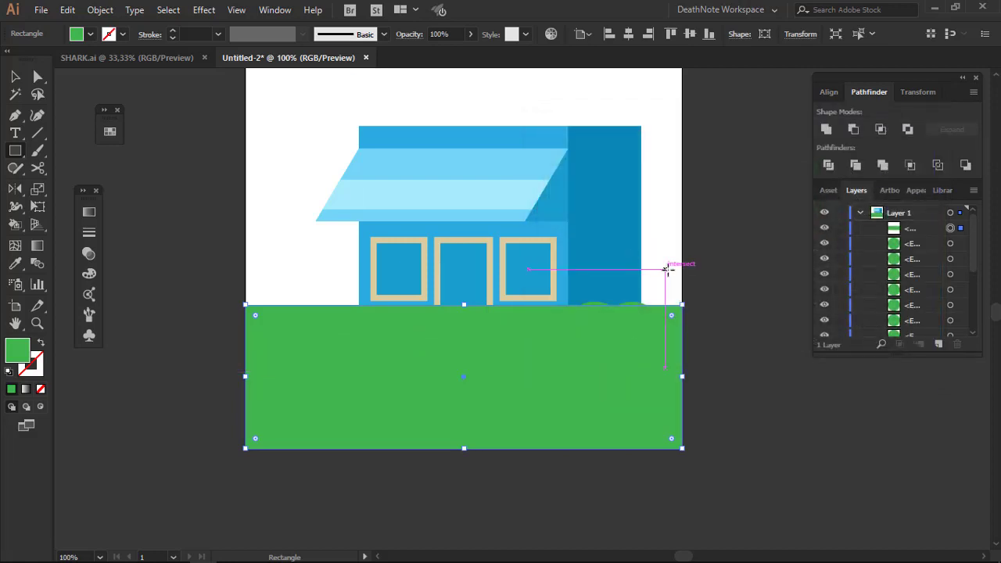
# Step: Send the lawn rectangle backward behind the bushes and door
pyautogui.hotkey('ctrl', 'shift', '[')
pyautogui.hotkey('ctrl', 'shift', 'a')
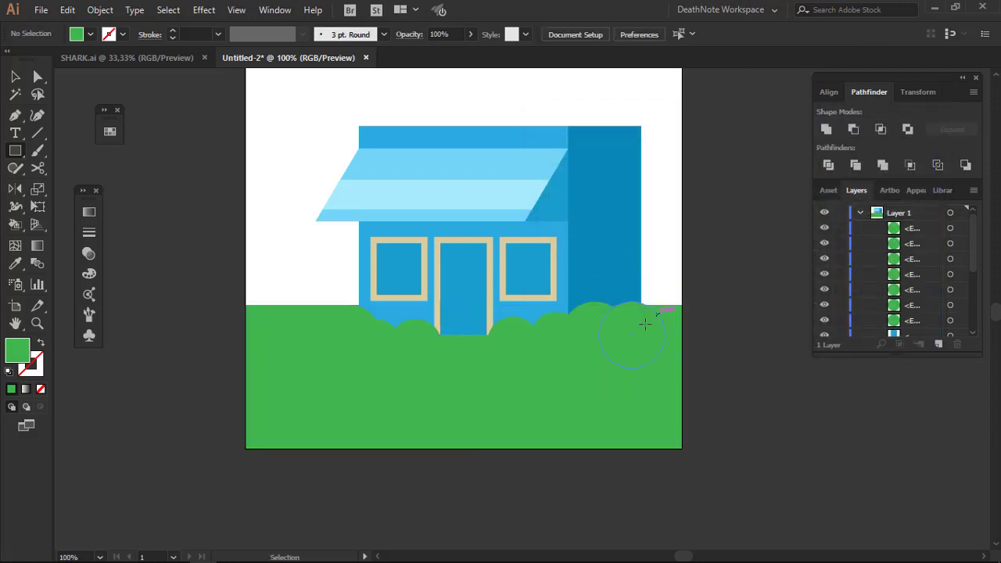
pyautogui.press('v')
pyautogui.moveTo(463, 398); pyautogui.dragTo(462, 373)
pyautogui.click(454, 399)
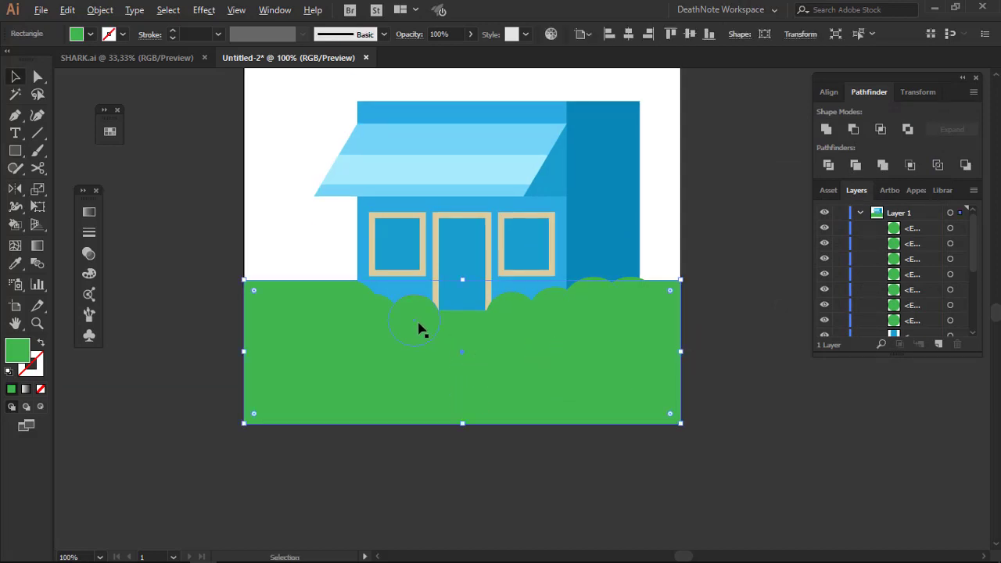
# Step: Draw a trapezoid path with the Pen tool from the door down to the lawn's bottom edge
pyautogui.scroll(1, 484, 369)
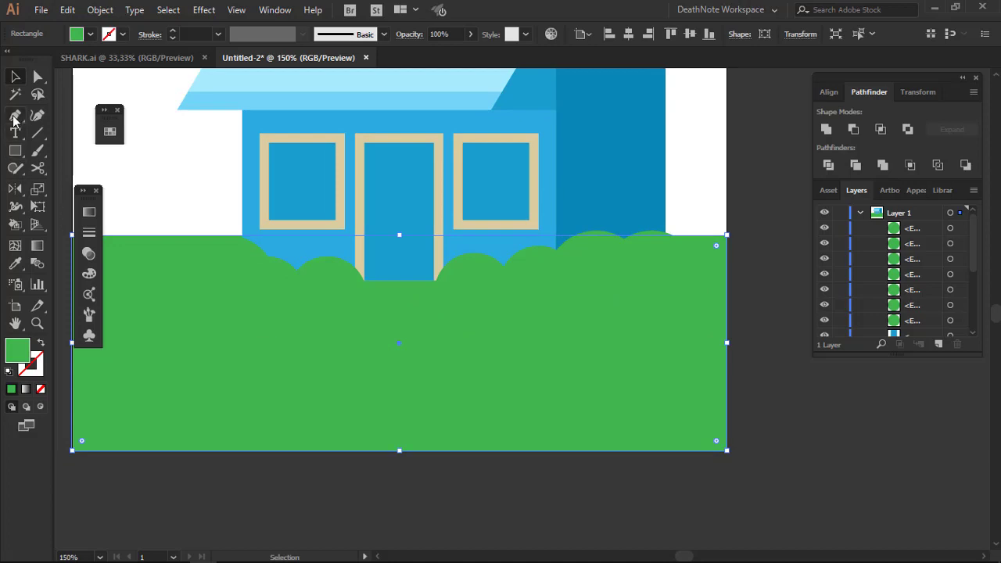
pyautogui.click(14, 116)
pyautogui.hotkey('ctrl', 'shift', 'a')
pyautogui.click(523, 249)
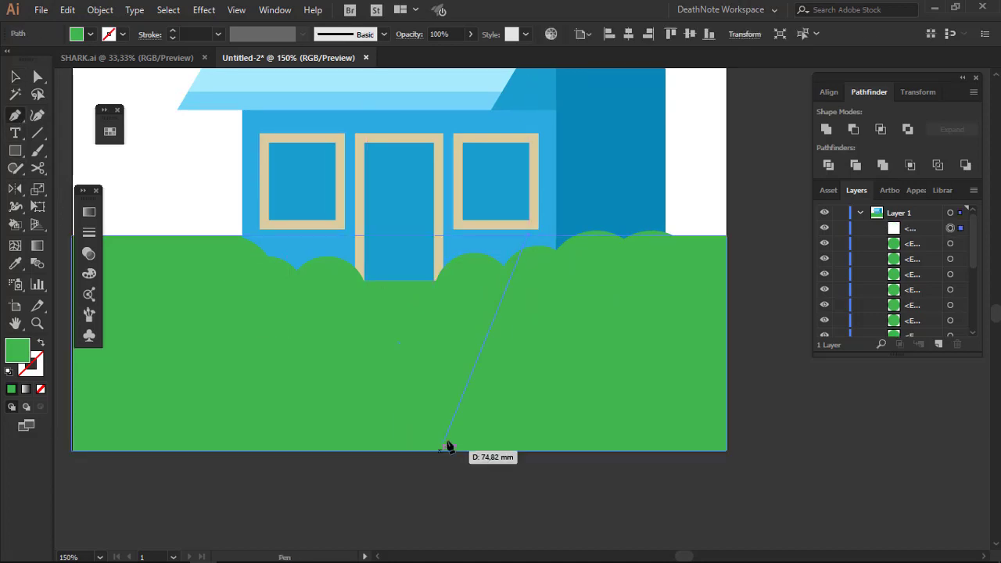
pyautogui.click(473, 451)
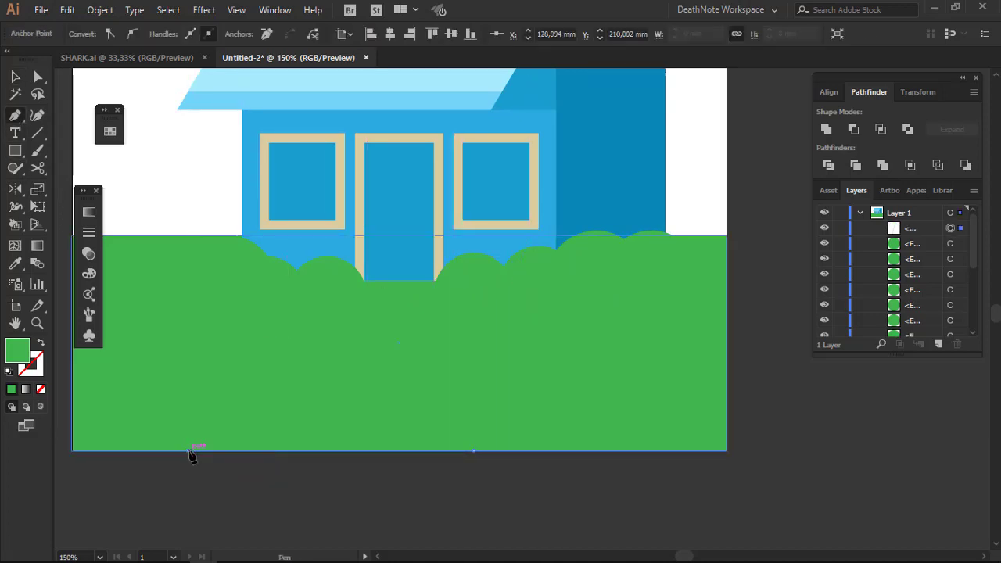
pyautogui.click(188, 451)
pyautogui.click(345, 236)
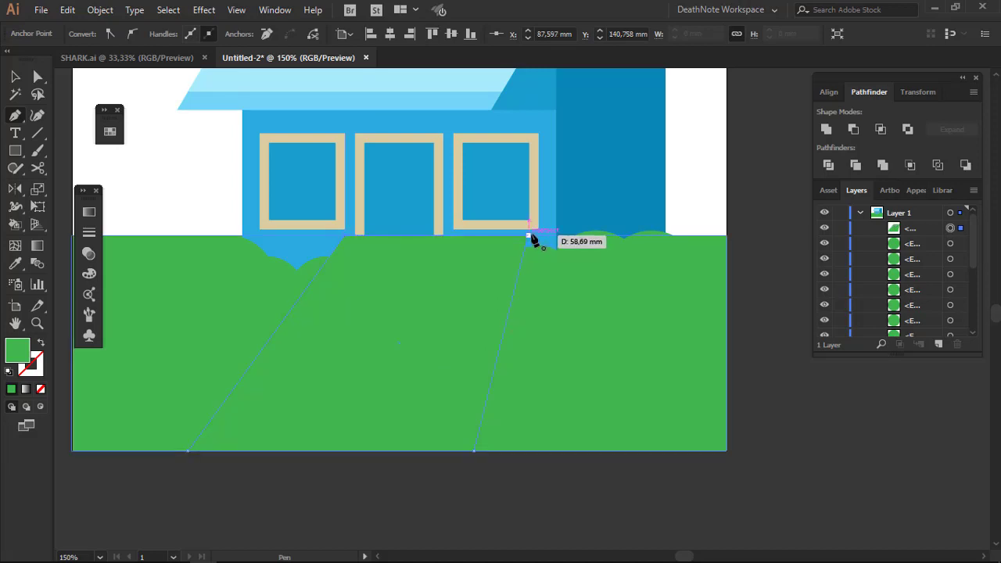
pyautogui.click(529, 236)
# Step: Fill the path dark green and arrange it just above the grass, behind the bushes
pyautogui.doubleClick(24, 350)
pyautogui.click(679, 249)
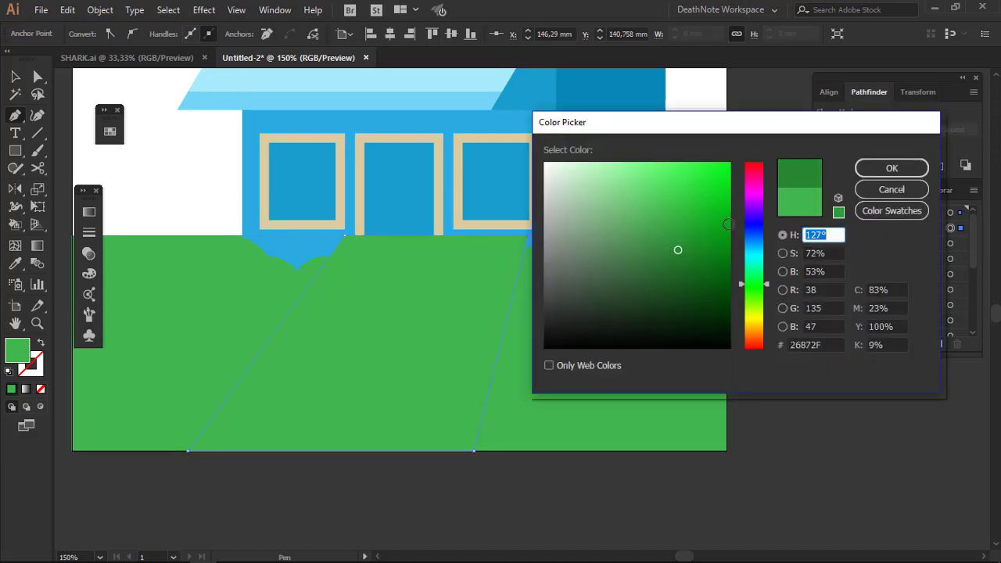
pyautogui.click(890, 165)
pyautogui.hotkey('ctrl', 'shift', '[')
pyautogui.hotkey('ctrl', ']')
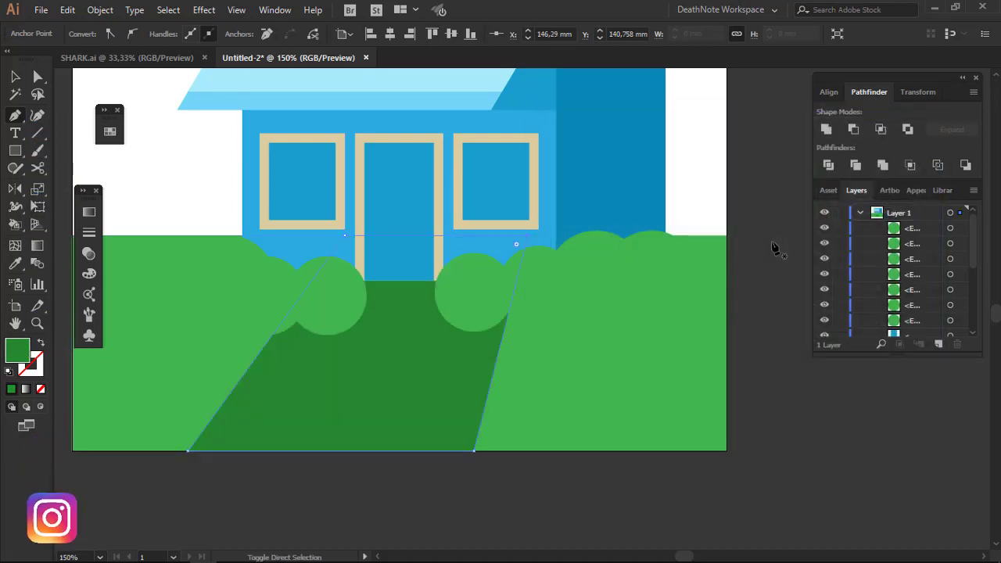
pyautogui.keyDown('ctrl'); pyautogui.click(775, 249); pyautogui.keyUp('ctrl')
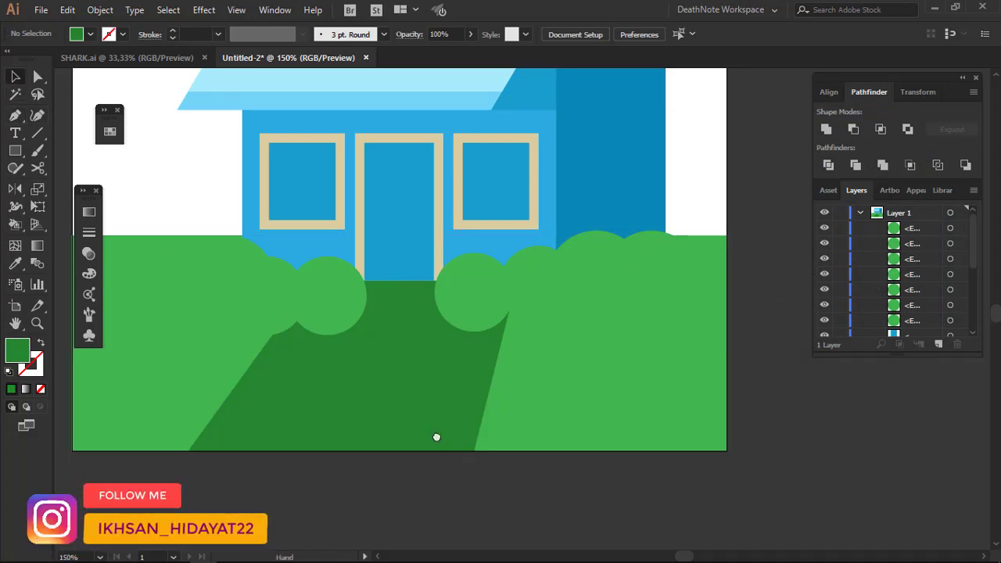
pyautogui.scroll(1, 436, 436)
# Step: Cut away the left bush's lower half with a rectangle and move it beside the path
pyautogui.scroll(1, 396, 287)
pyautogui.click(393, 296)
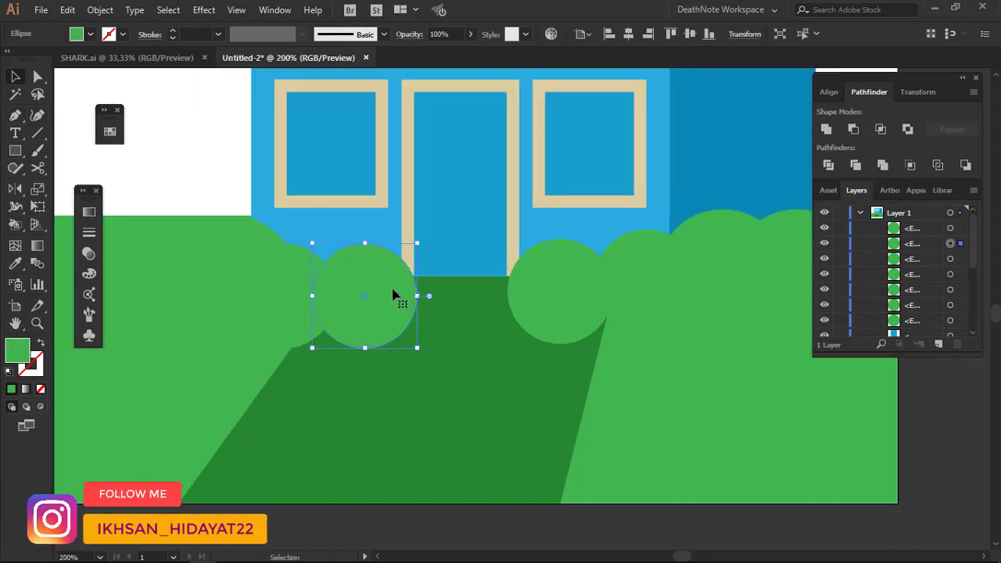
pyautogui.click(14, 150)
pyautogui.moveTo(231, 458); pyautogui.dragTo(471, 301)
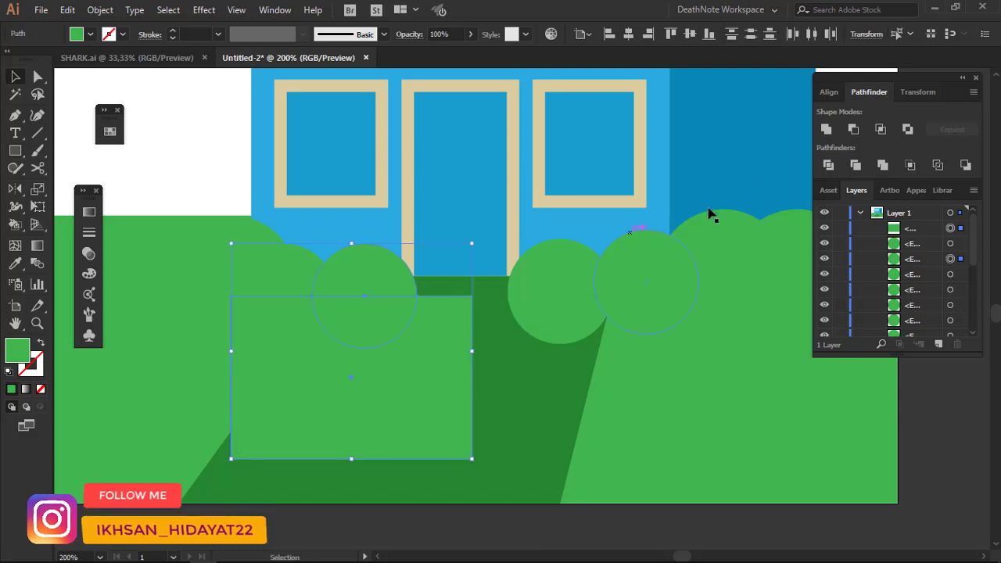
pyautogui.click(853, 128)
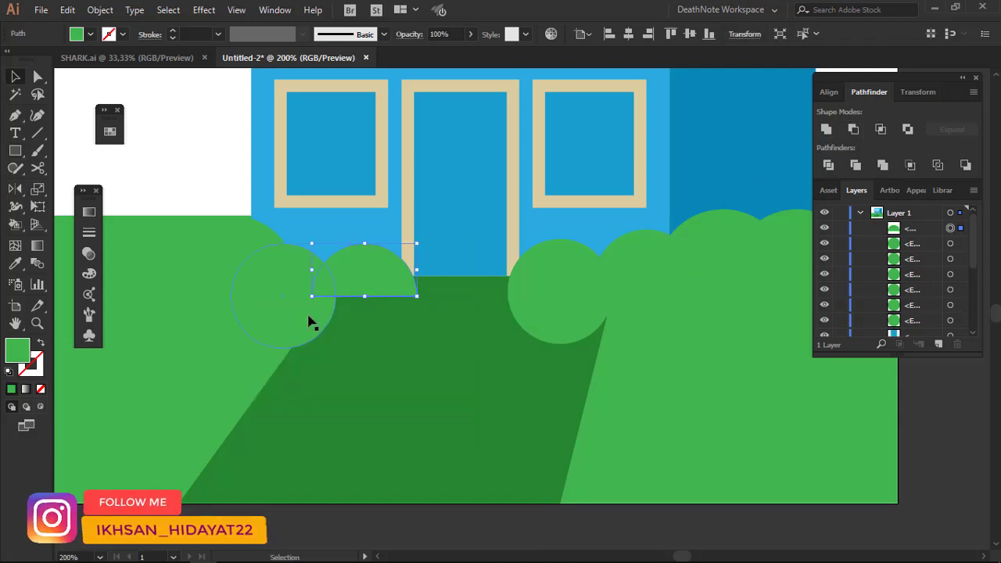
pyautogui.moveTo(309, 320)
pyautogui.mouseDown()
pyautogui.moveTo(361, 275)
pyautogui.moveTo(585, 276)
pyautogui.moveTo(574, 279)
pyautogui.mouseUp()
# Step: Delete the right bush circle and nudge the left half-circle bush into place
pyautogui.click(579, 306)
pyautogui.press('Delete')
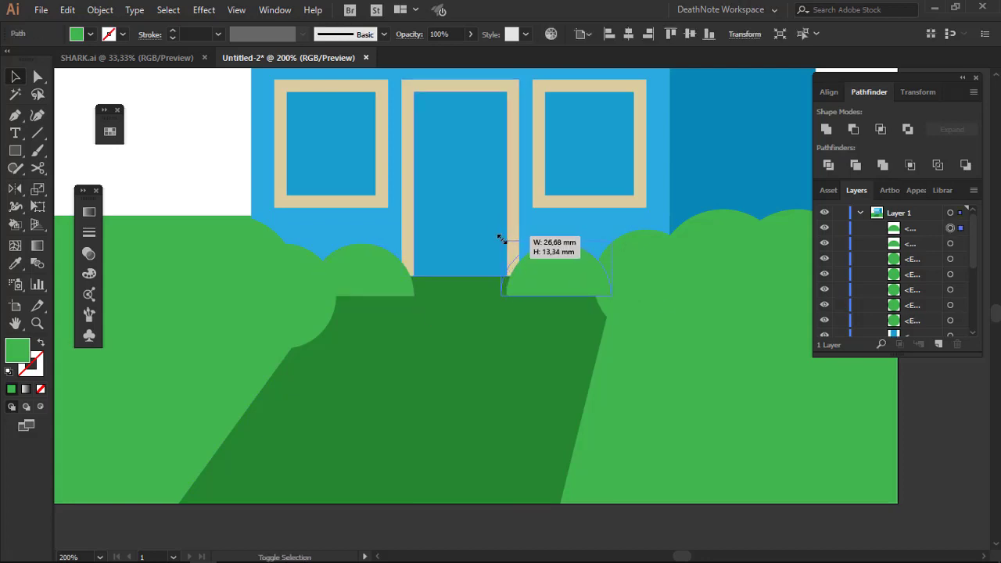
pyautogui.hotkey('ctrl', 'shift', 'a')
pyautogui.hotkey('ctrl', '1')
pyautogui.hotkey('ctrl', '+')
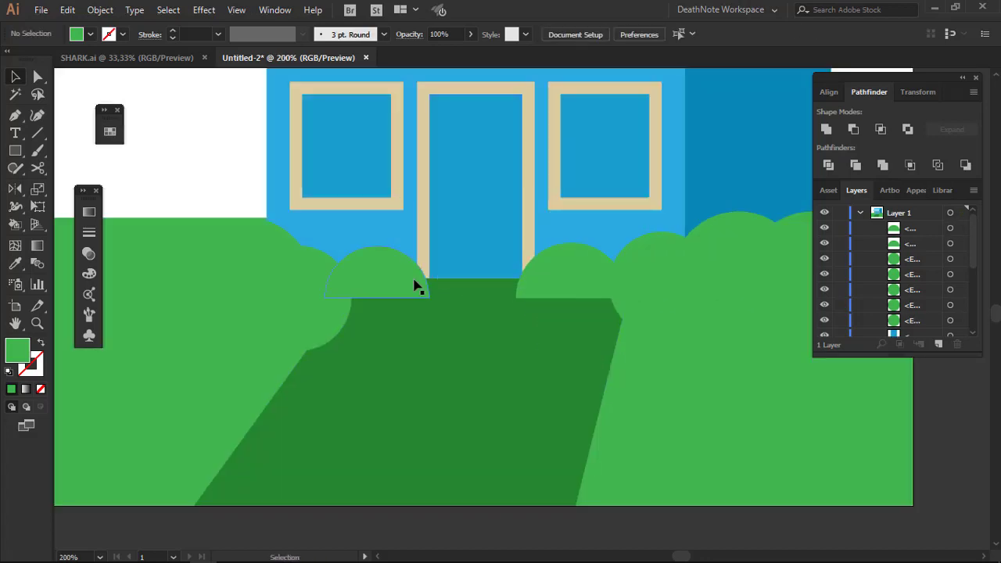
pyautogui.click(409, 280)
pyautogui.moveTo(423, 286); pyautogui.dragTo(423, 286)
pyautogui.hotkey('ctrl', 'shift', 'a')
# Step: Give the door the darker side-wall blue with the Eyedropper
pyautogui.hotkey('ctrl', '-')
pyautogui.hotkey('ctrl', '-')
pyautogui.hotkey('ctrl', '-')
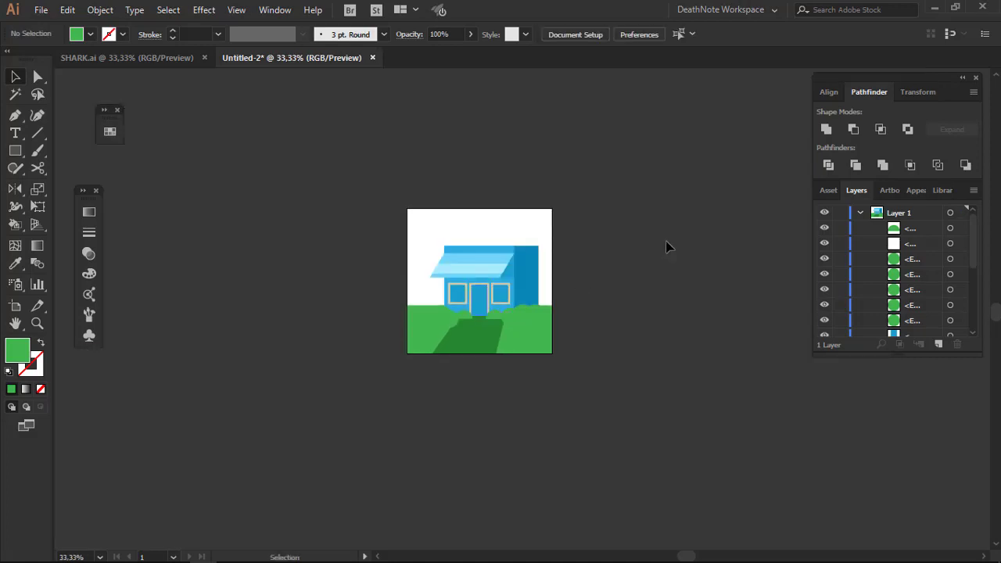
pyautogui.hotkey('ctrl', '+')
pyautogui.hotkey('ctrl', '+')
pyautogui.click(441, 321)
pyautogui.click(540, 267)
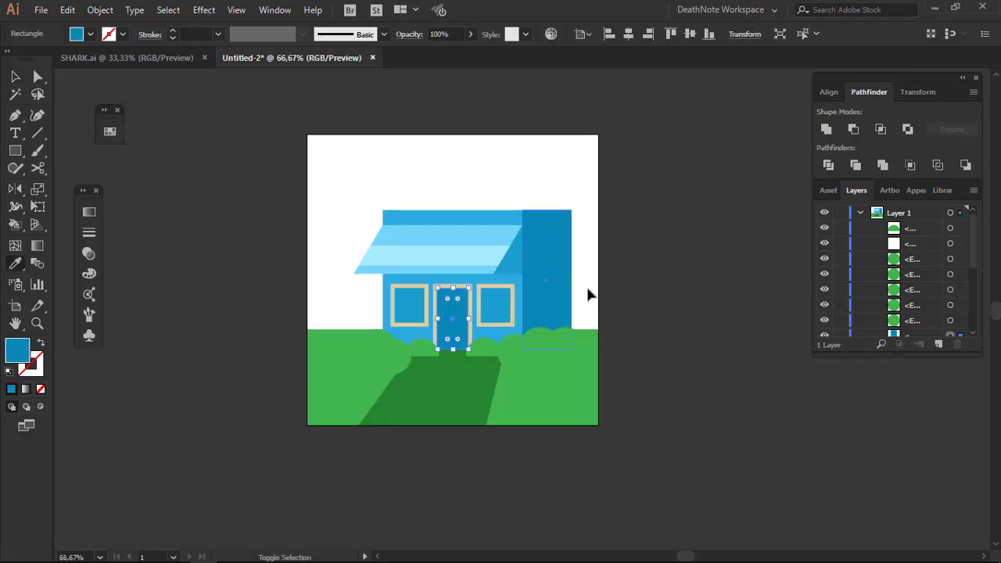
pyautogui.hotkey('ctrl', 'shift', 'a')
# Step: Draw a 210 × 210 mm rectangle covering the whole artboard
pyautogui.press('v')
pyautogui.hotkey('ctrl', '1')
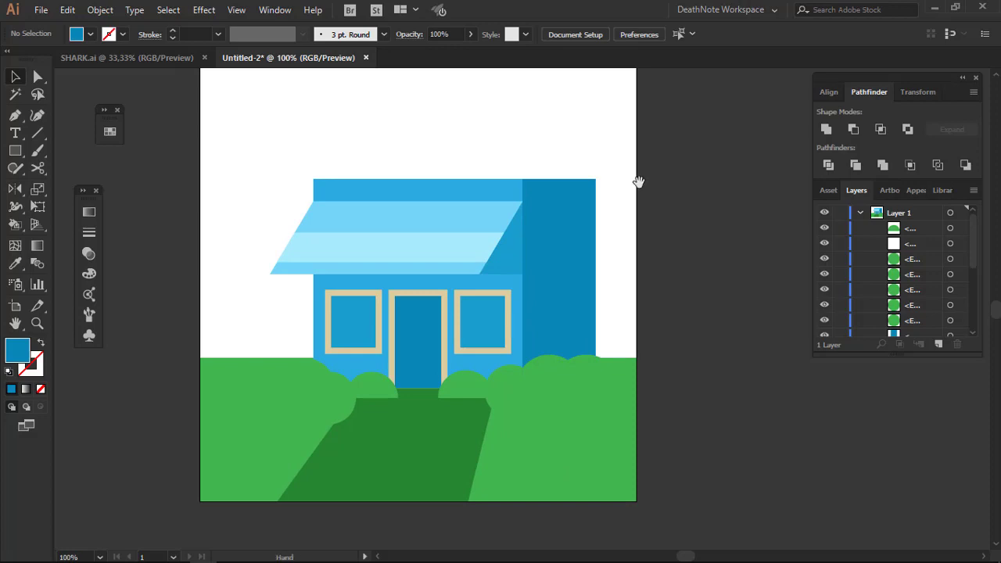
pyautogui.moveTo(637, 179); pyautogui.dragTo(642, 244)
pyautogui.hotkey('ctrl', '+')
pyautogui.hotkey('ctrl', '-')
pyautogui.hotkey('ctrl', '-')
pyautogui.hotkey('ctrl', '-')
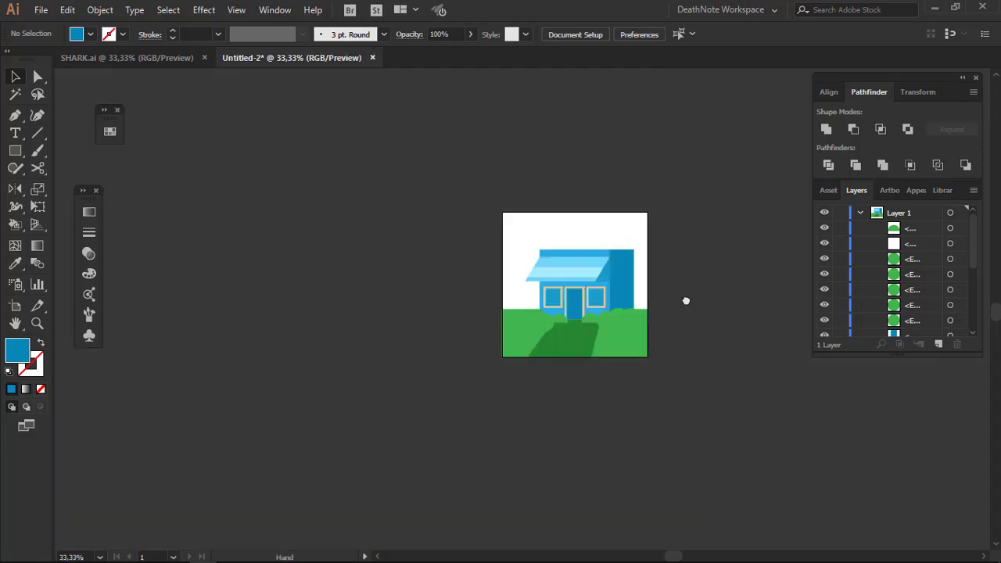
pyautogui.moveTo(686, 296); pyautogui.dragTo(686, 267)
pyautogui.hotkey('ctrl', '+')
pyautogui.moveTo(686, 232); pyautogui.dragTo(691, 250)
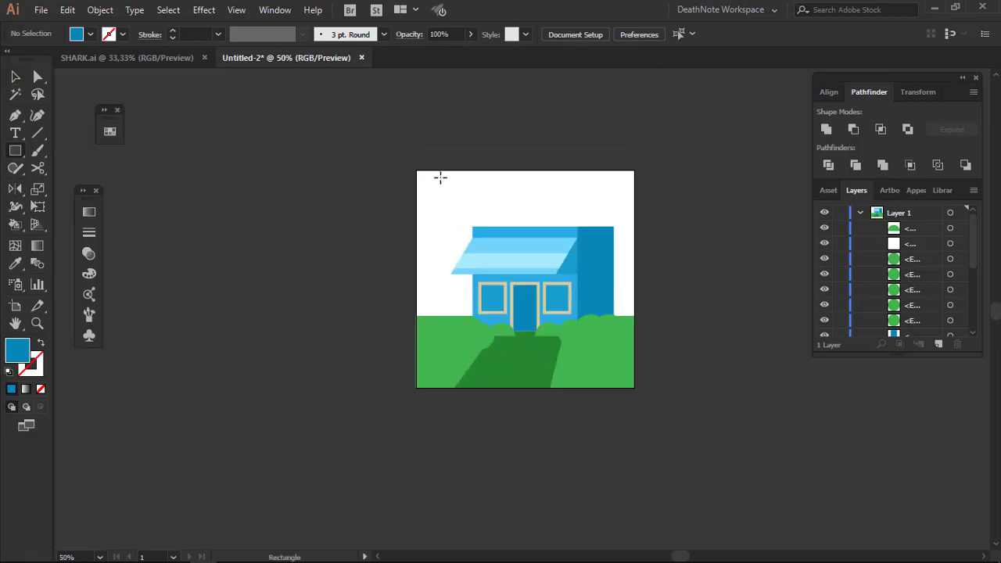
pyautogui.moveTo(416, 170); pyautogui.dragTo(635, 388)
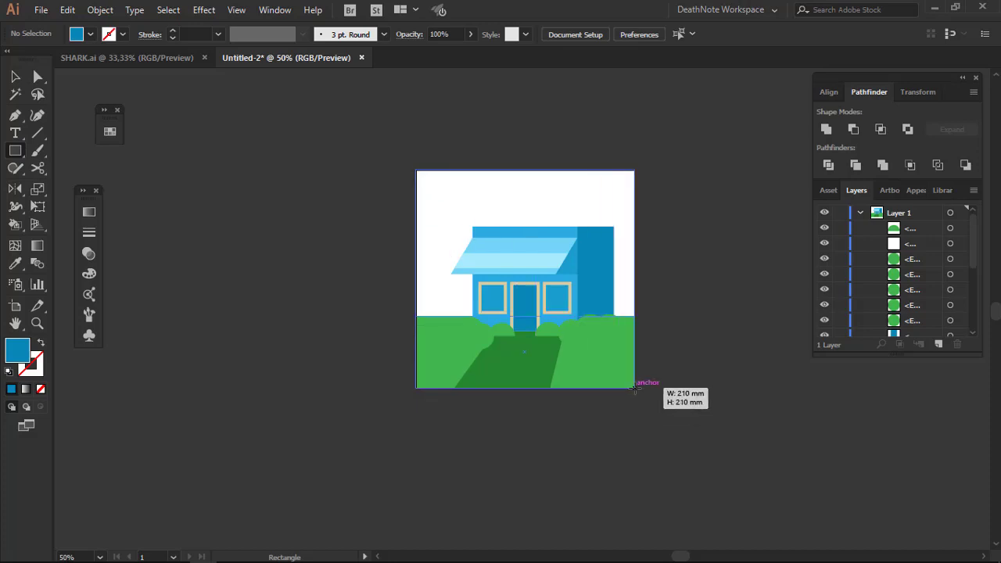
# Step: Send the square to the back and fill it with a pale cream
pyautogui.hotkey('ctrl', 'shift', '[')
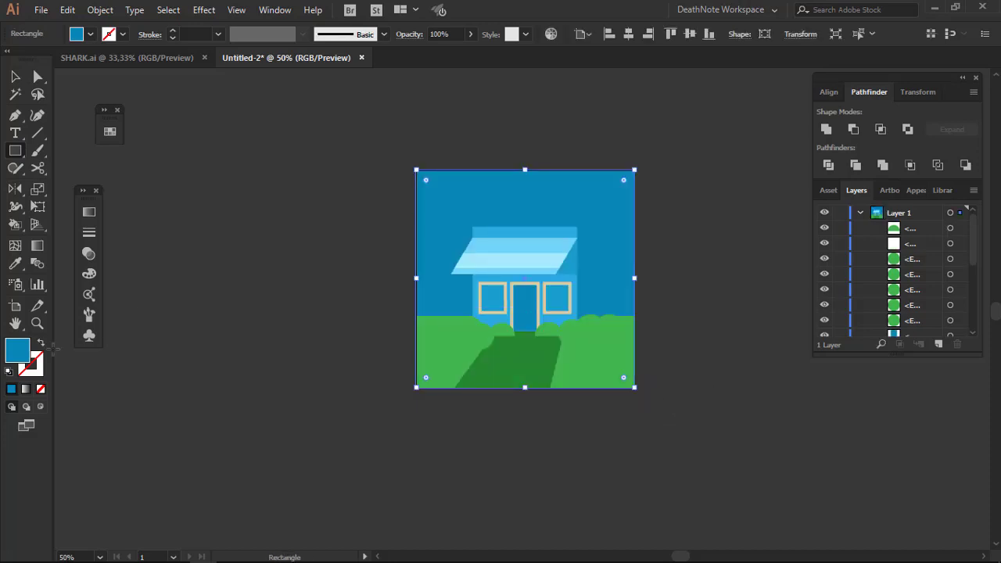
pyautogui.doubleClick(19, 349)
pyautogui.click(755, 318)
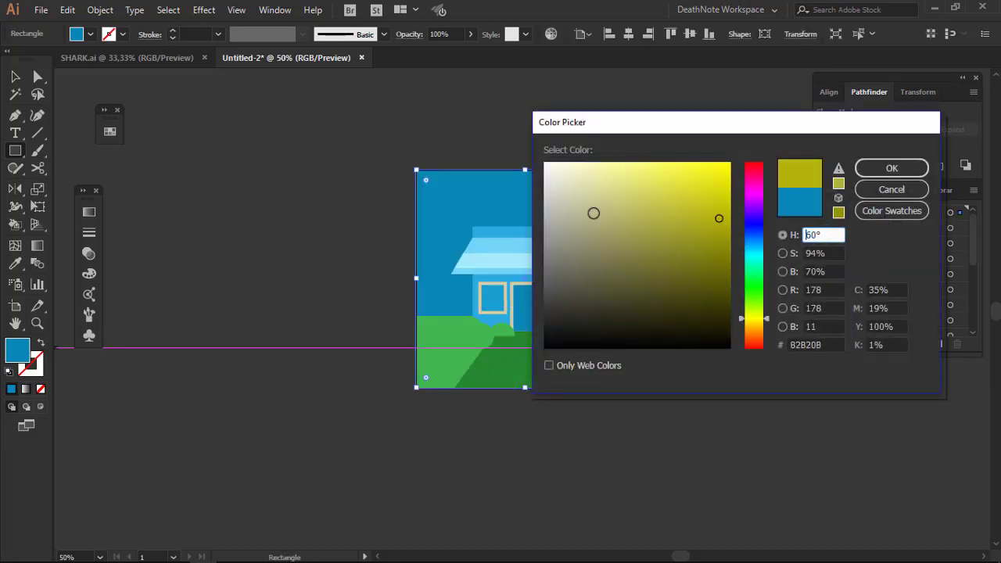
pyautogui.click(579, 166)
pyautogui.click(868, 171)
# Step: Deselect the background and hide the panels to view the finished shop artwork
pyautogui.press('v')
pyautogui.click(695, 237)
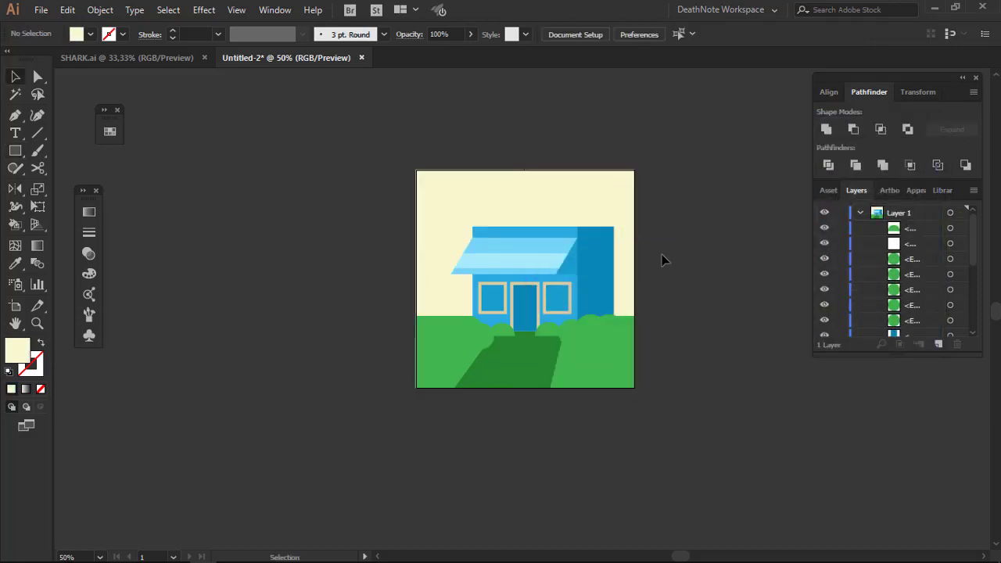
pyautogui.scroll(1, 669, 258)
pyautogui.scroll(1, 676, 250)
pyautogui.press('Tab')
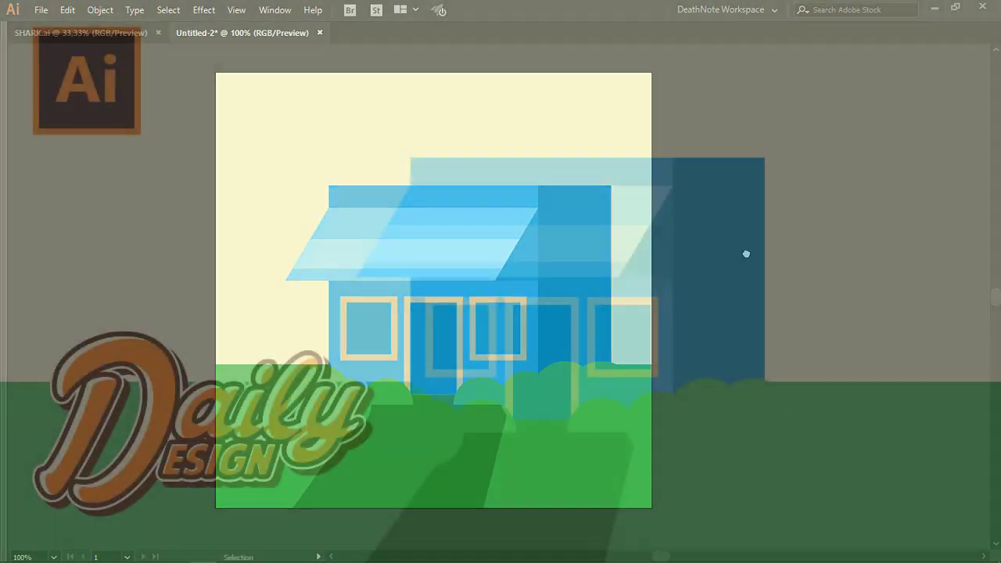